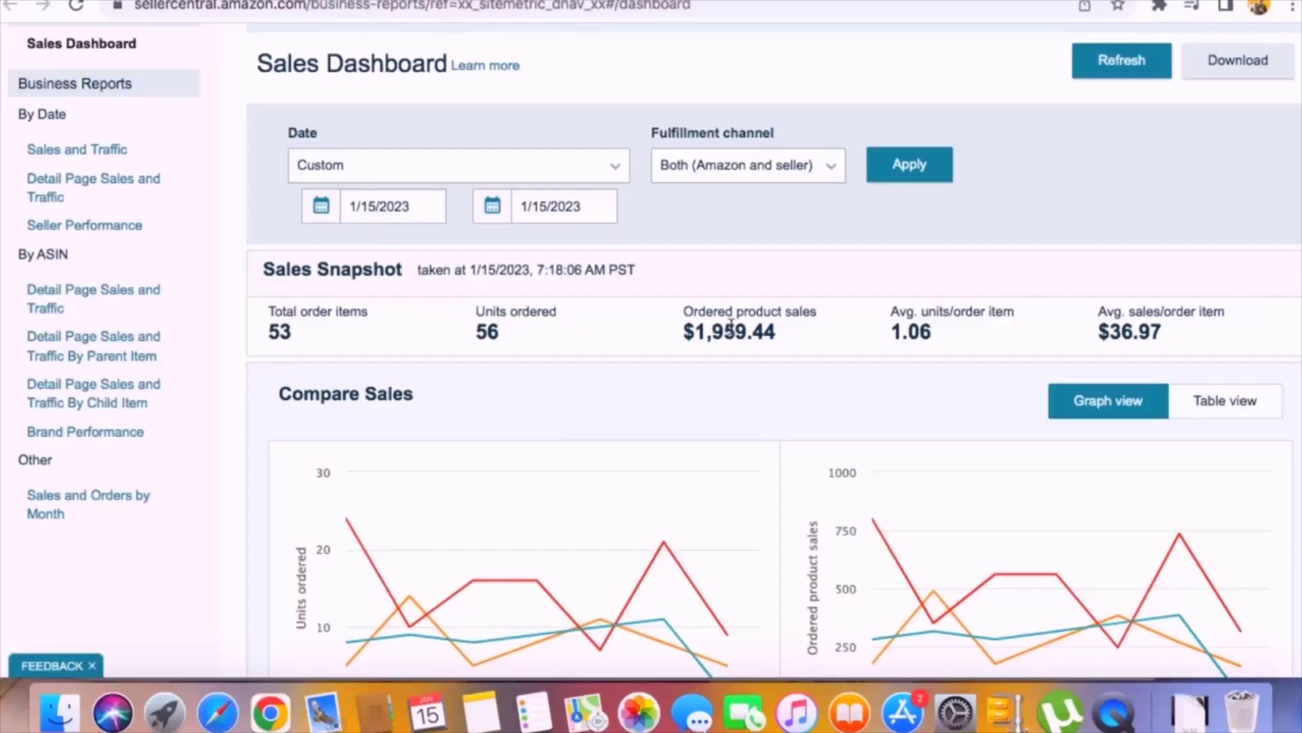
Scroll down the 1/15/2023 Sales Snapshot showing $1,959.44 in ordered product sales.
{"action": "scroll", "coordinate": [731, 325], "scroll_direction": "down", "scroll_amount": 2}
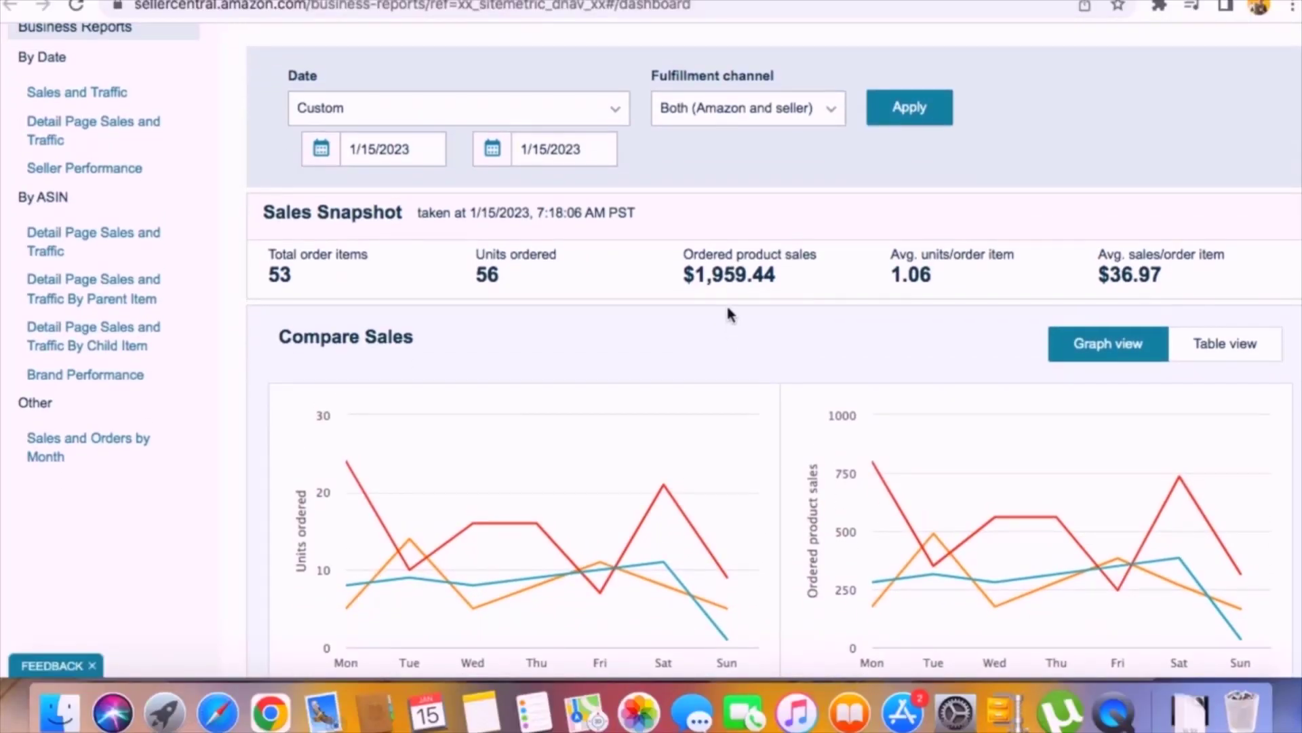
Set the report to 1/1/2022–1/15/2023, then note $149,238.45 in sales and $17,863.22 in ad spend.
{"action": "double_click", "coordinate": [734, 273]}
{"action": "left_click", "coordinate": [426, 156]}
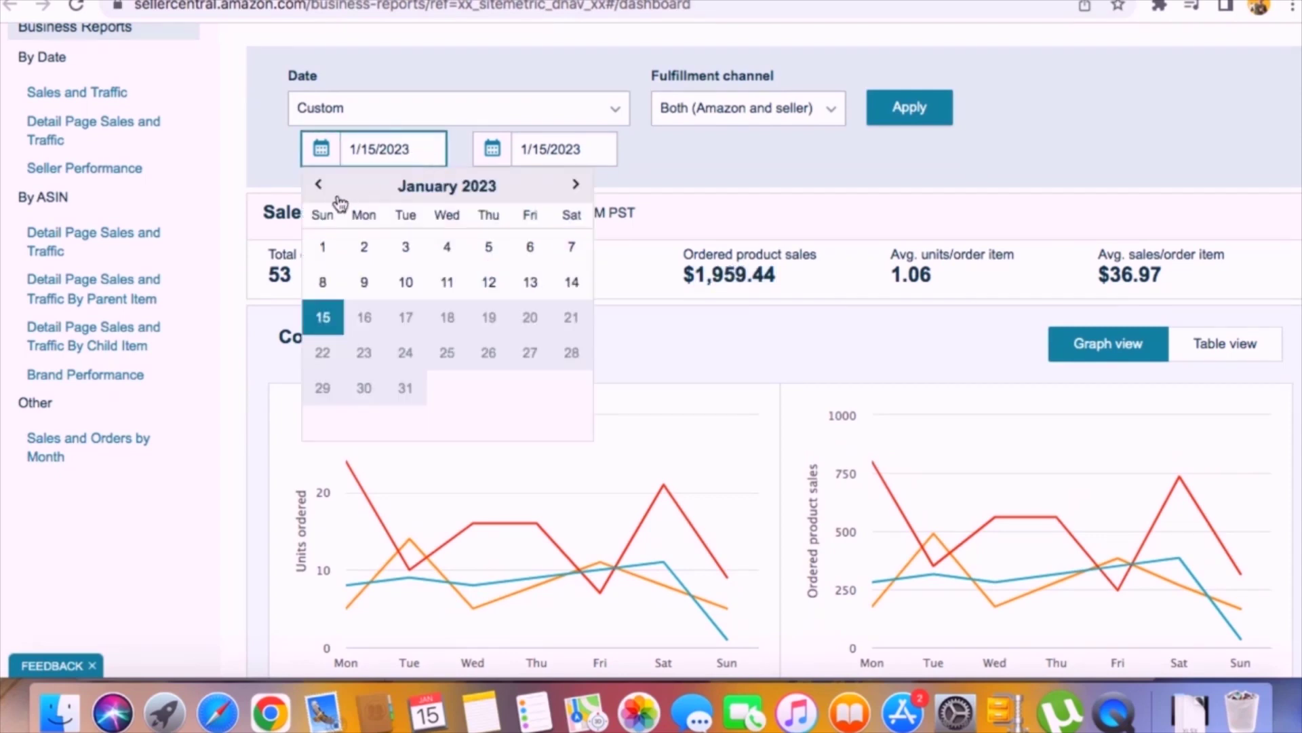
{"action": "left_click", "coordinate": [318, 184]}
{"action": "left_click", "coordinate": [319, 183]}
{"action": "left_click", "coordinate": [318, 184]}
{"action": "left_click", "coordinate": [318, 183]}
{"action": "left_click", "coordinate": [319, 184]}
{"action": "left_click", "coordinate": [318, 184]}
{"action": "left_click", "coordinate": [318, 184]}
{"action": "left_click", "coordinate": [570, 256]}
{"action": "left_click", "coordinate": [909, 114]}
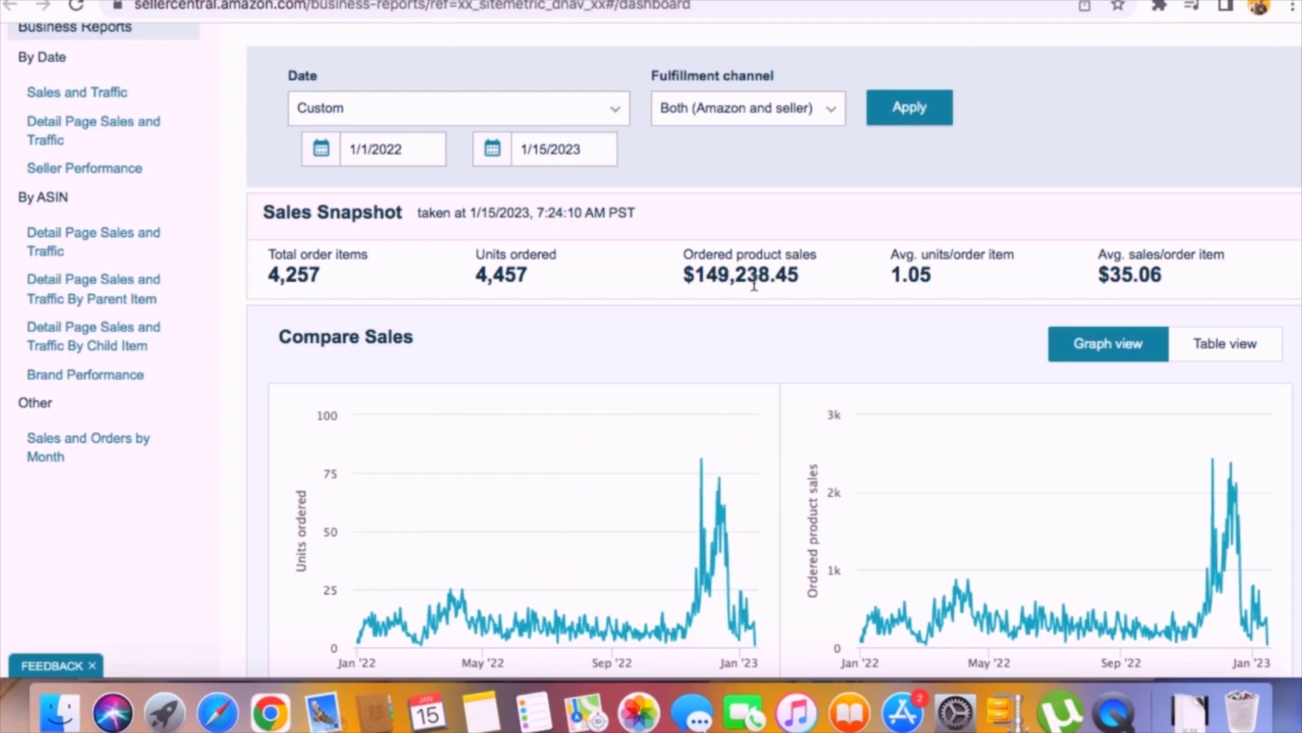
{"action": "left_click_drag", "start_coordinate": [799, 274], "coordinate": [694, 274]}
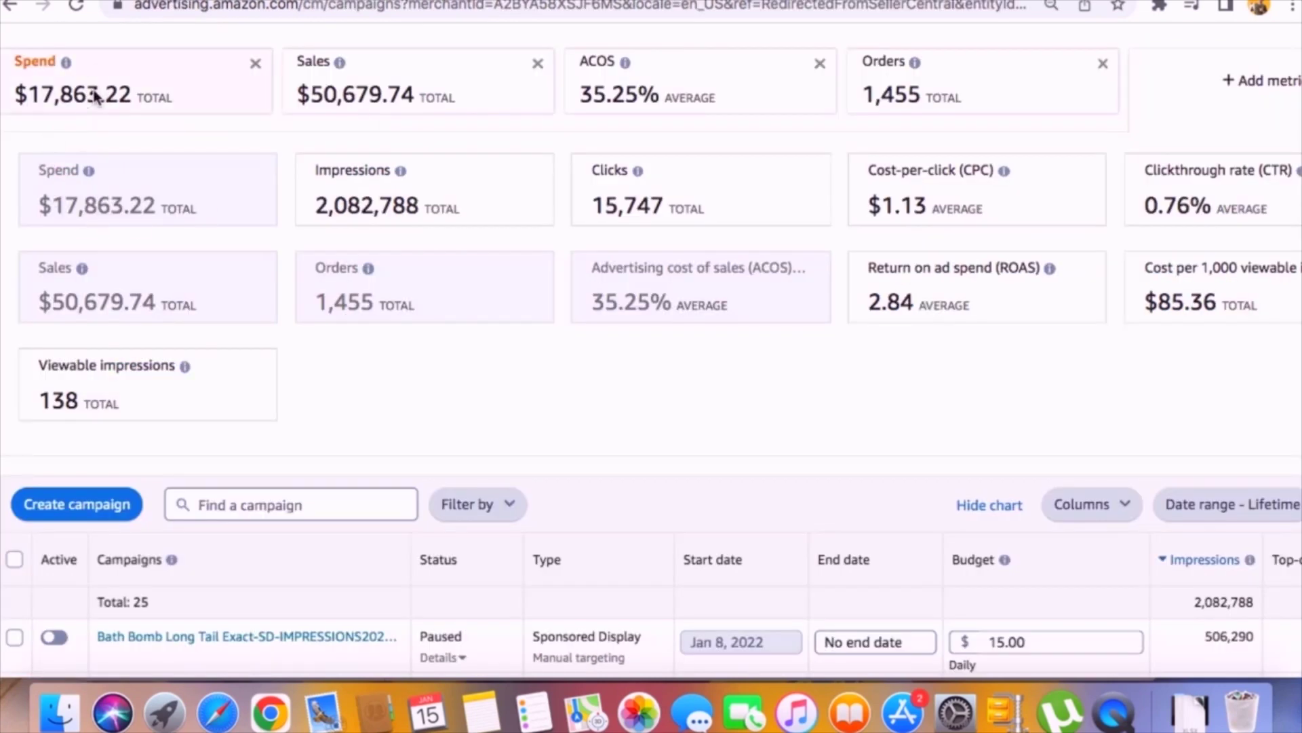
{"action": "left_click_drag", "start_coordinate": [174, 96], "coordinate": [13, 95]}
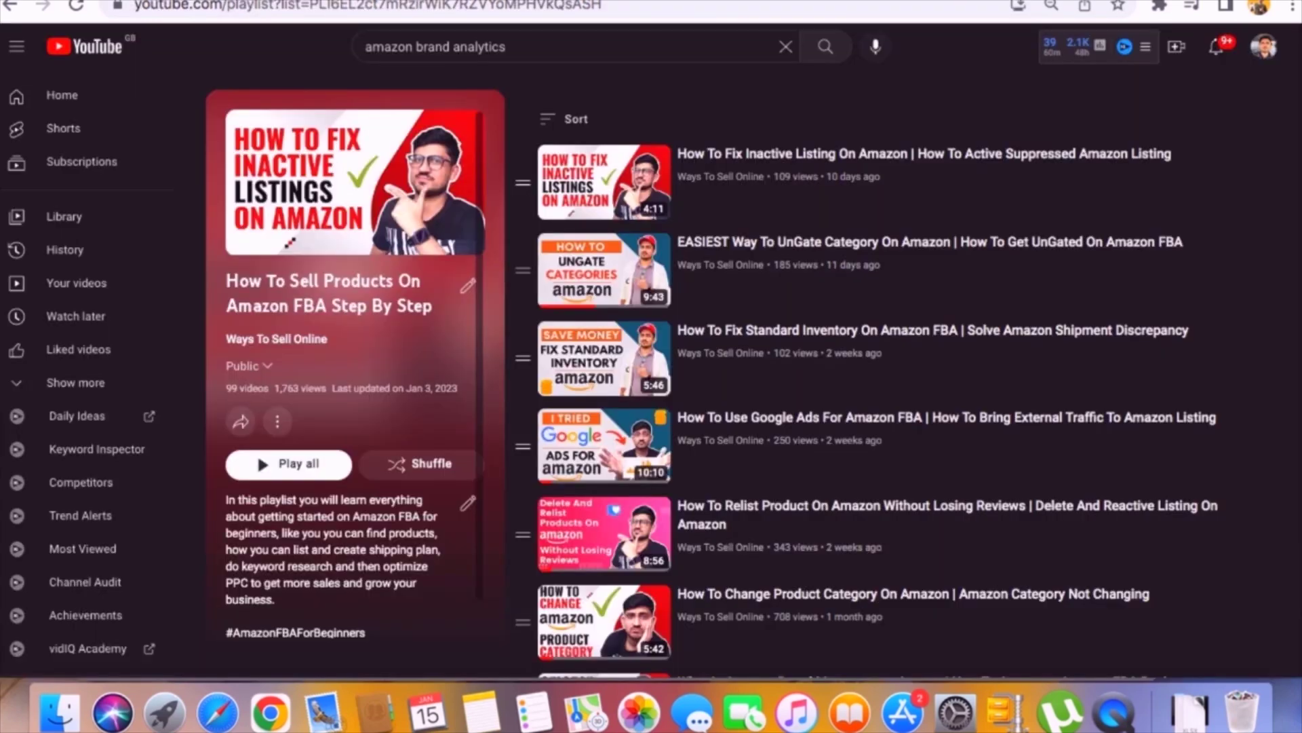
{"action": "scroll", "coordinate": [945, 294], "scroll_direction": "down", "scroll_amount": 5}
{"action": "scroll", "coordinate": [945, 294], "scroll_direction": "up", "scroll_amount": 5}
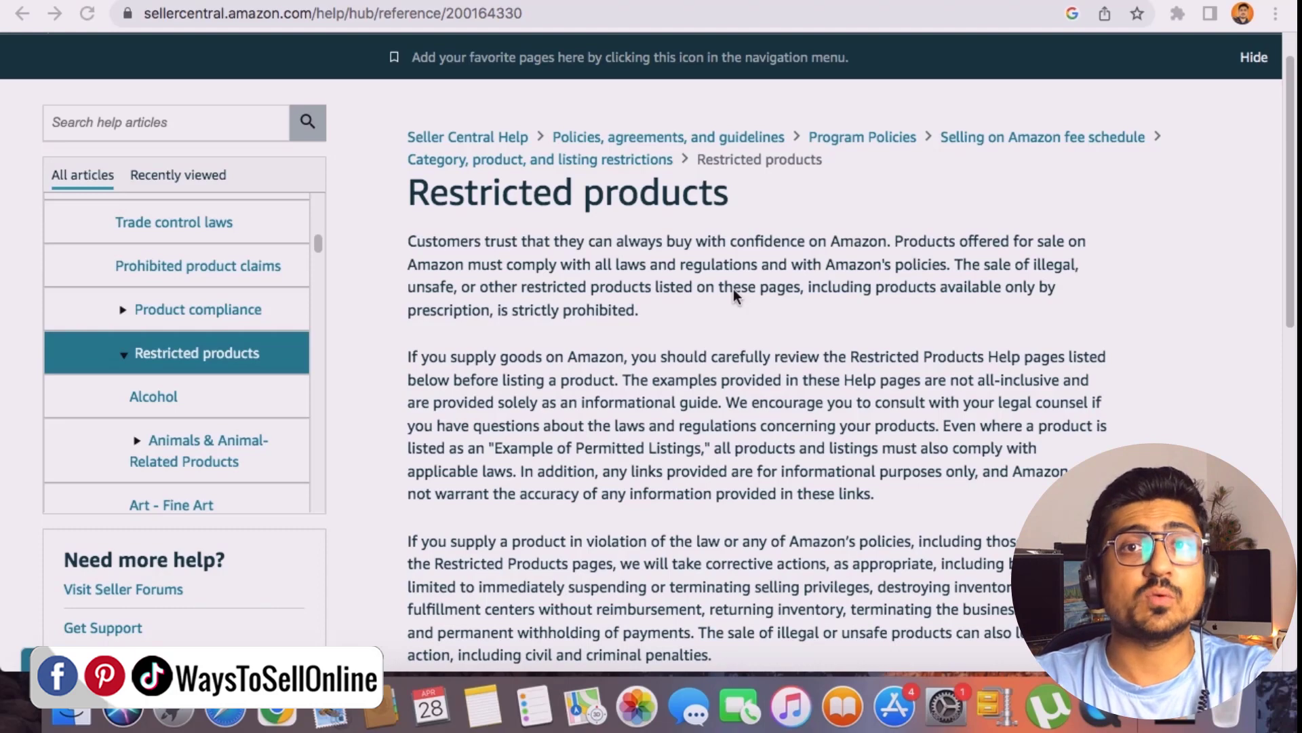
Highlight the Restricted products penalties: destroying inventory, withholding payments, legal action and criminal penalties.
{"action": "scroll", "coordinate": [783, 465], "scroll_direction": "up", "scroll_amount": 1}
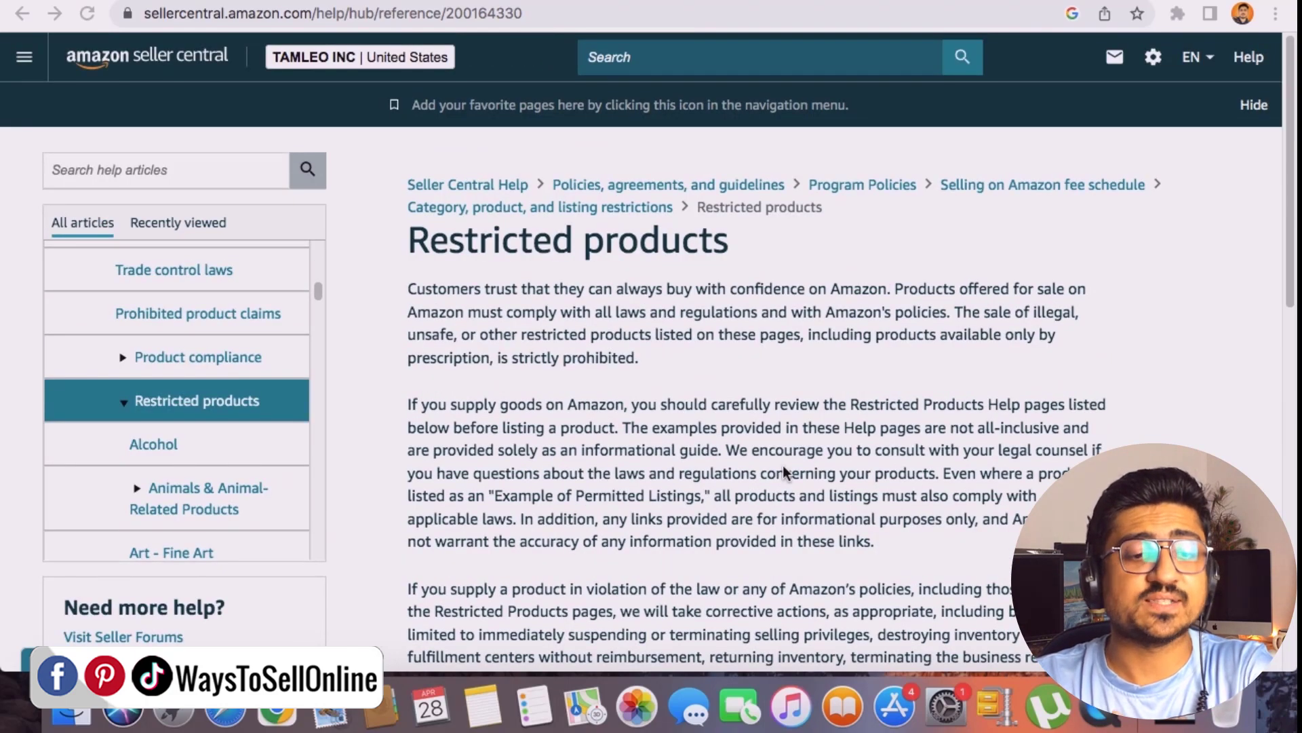
{"action": "scroll", "coordinate": [783, 465], "scroll_direction": "down", "scroll_amount": 7}
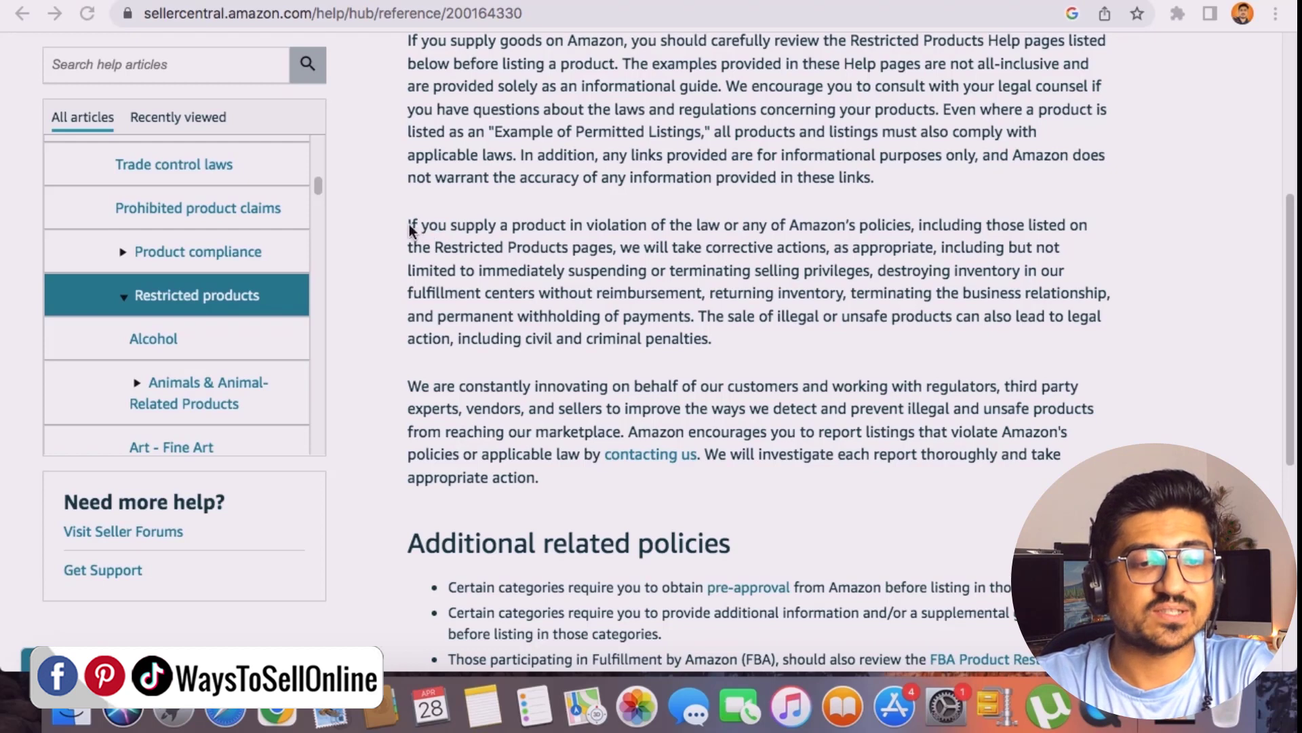
{"action": "left_click_drag", "start_coordinate": [409, 224], "coordinate": [728, 247]}
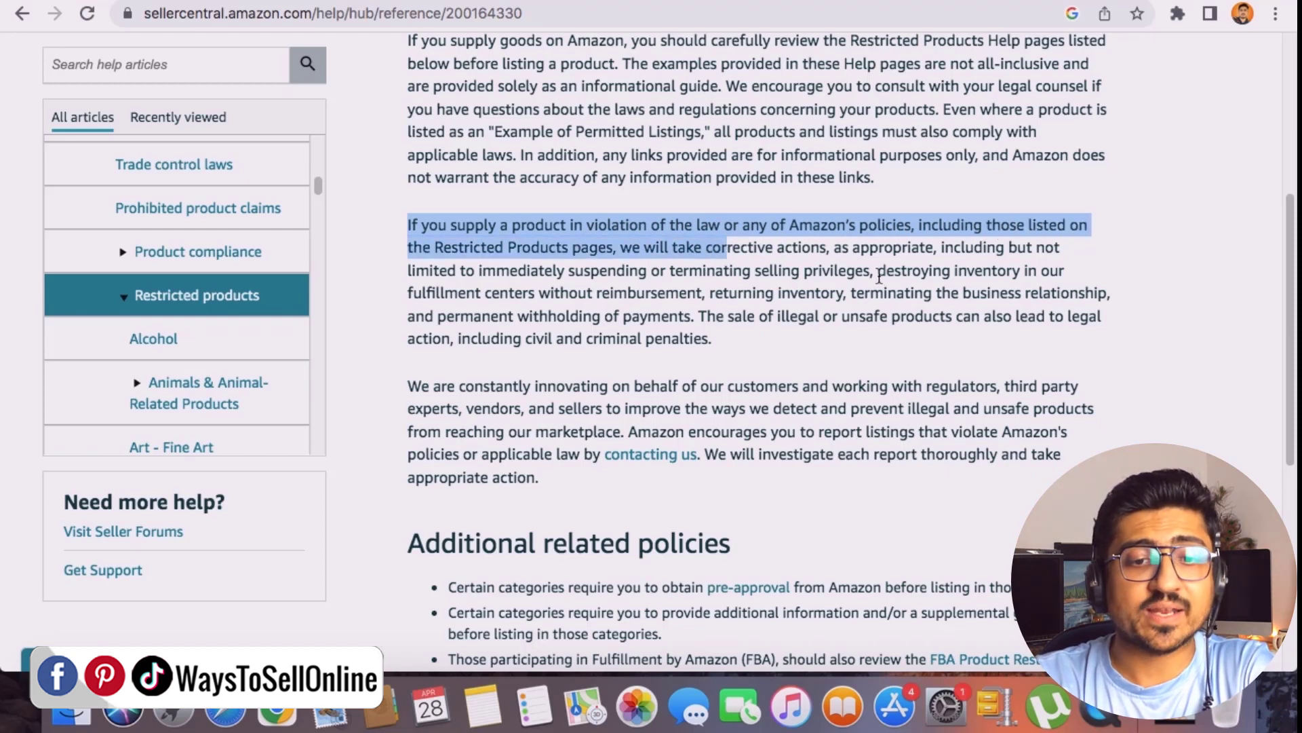
{"action": "left_click_drag", "start_coordinate": [879, 275], "coordinate": [1007, 275]}
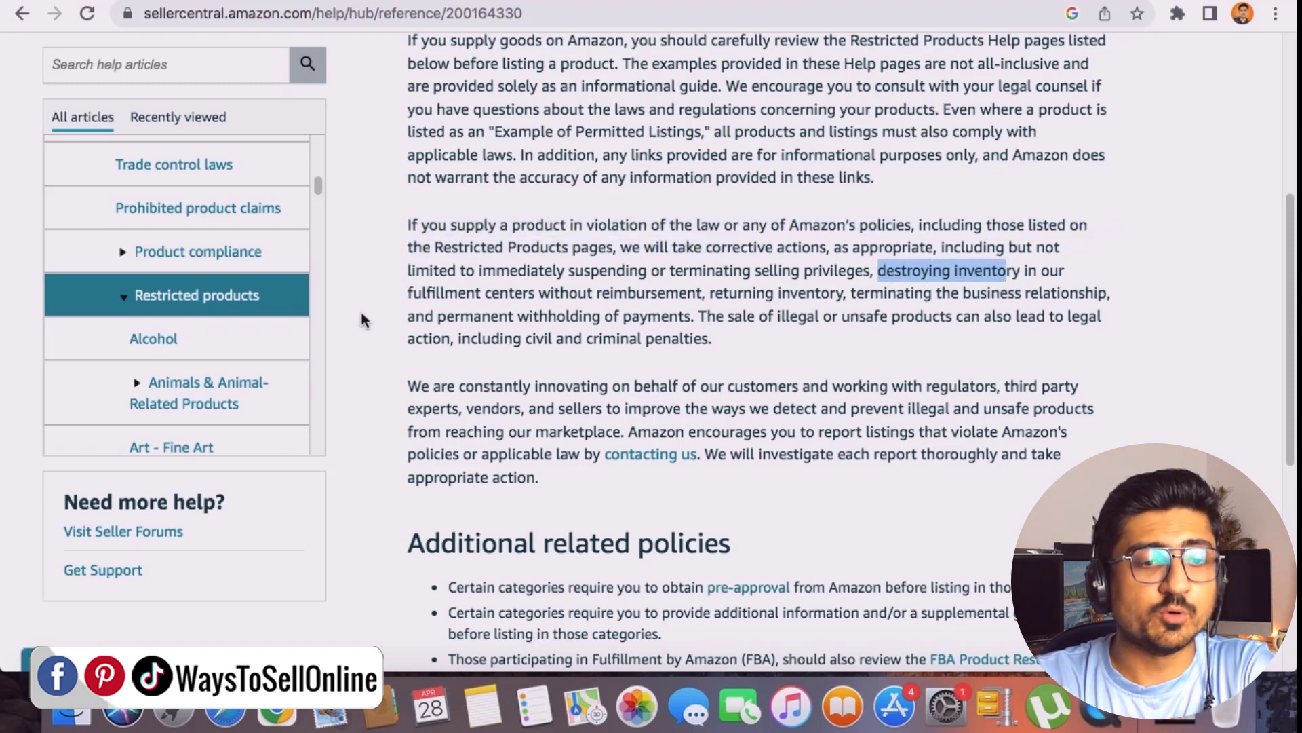
{"action": "left_click_drag", "start_coordinate": [519, 318], "coordinate": [678, 317]}
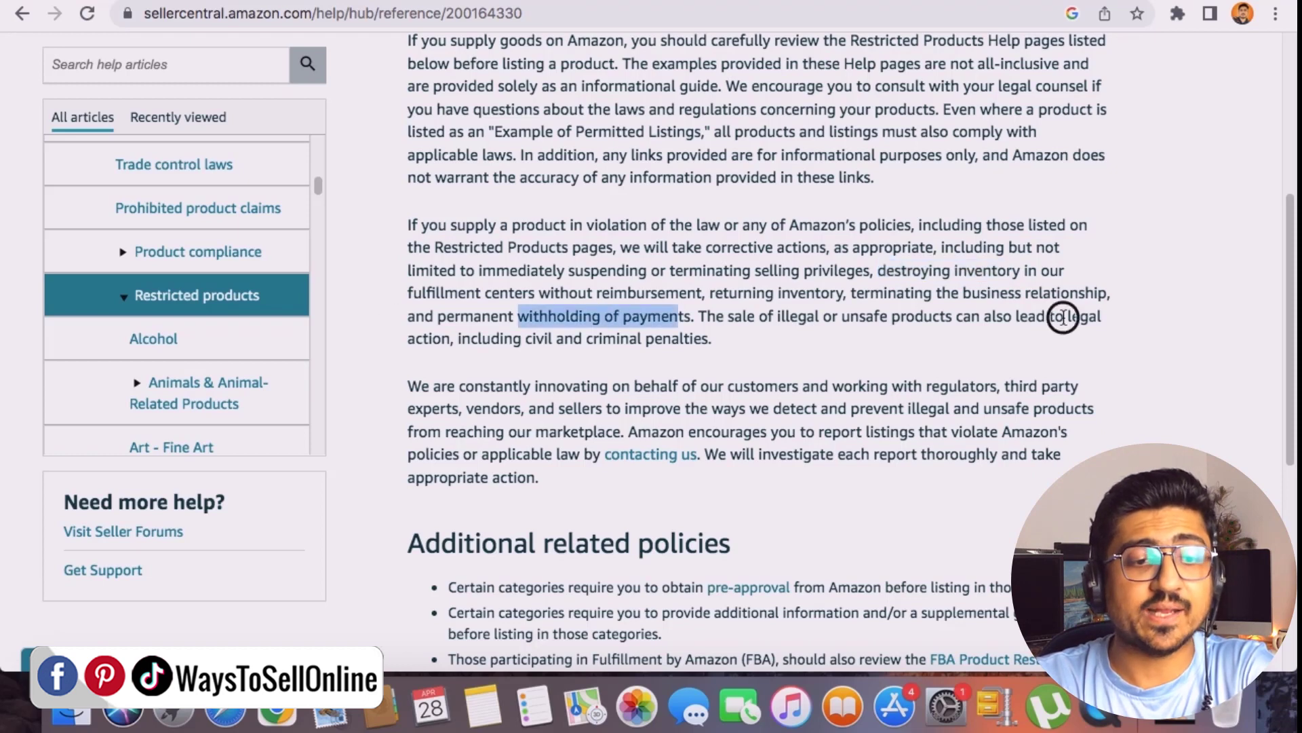
{"action": "left_click_drag", "start_coordinate": [1063, 317], "coordinate": [875, 349]}
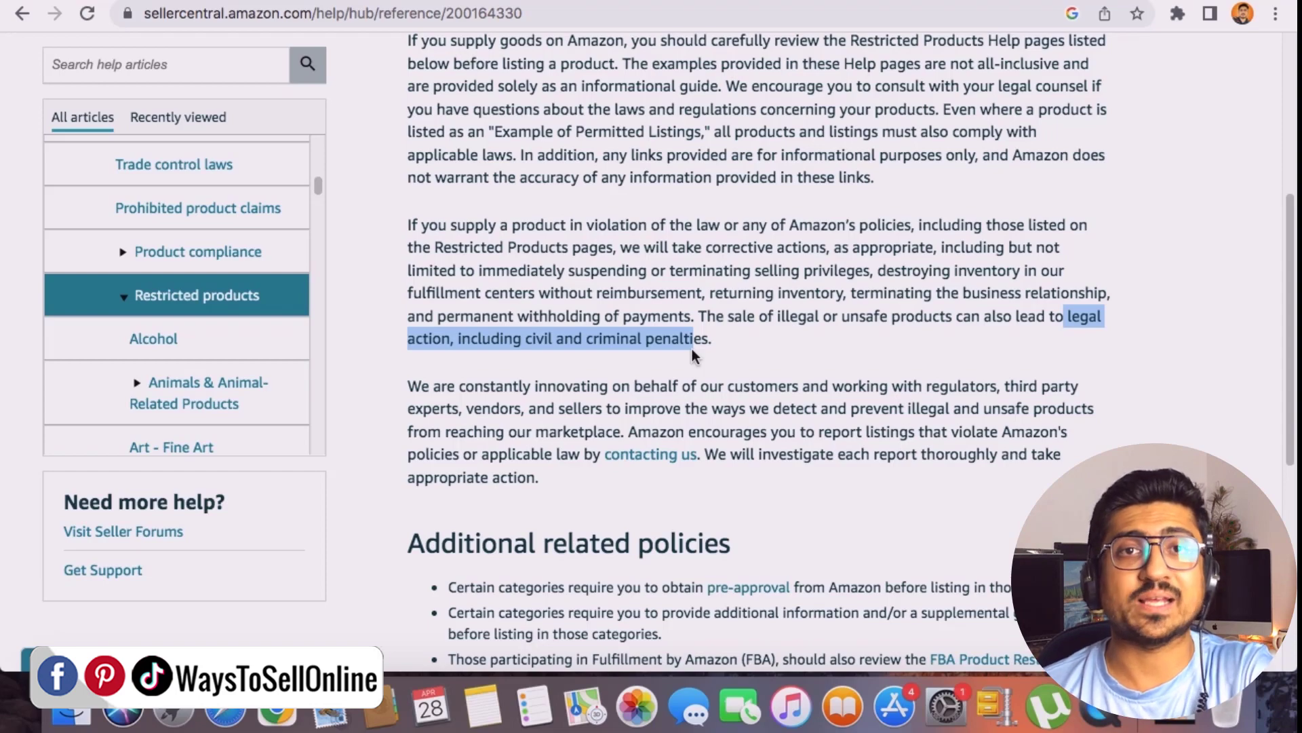
Reselect the whole penalties paragraph, then go back to the Account Health dashboard.
{"action": "scroll", "coordinate": [929, 398], "scroll_direction": "down", "scroll_amount": 3}
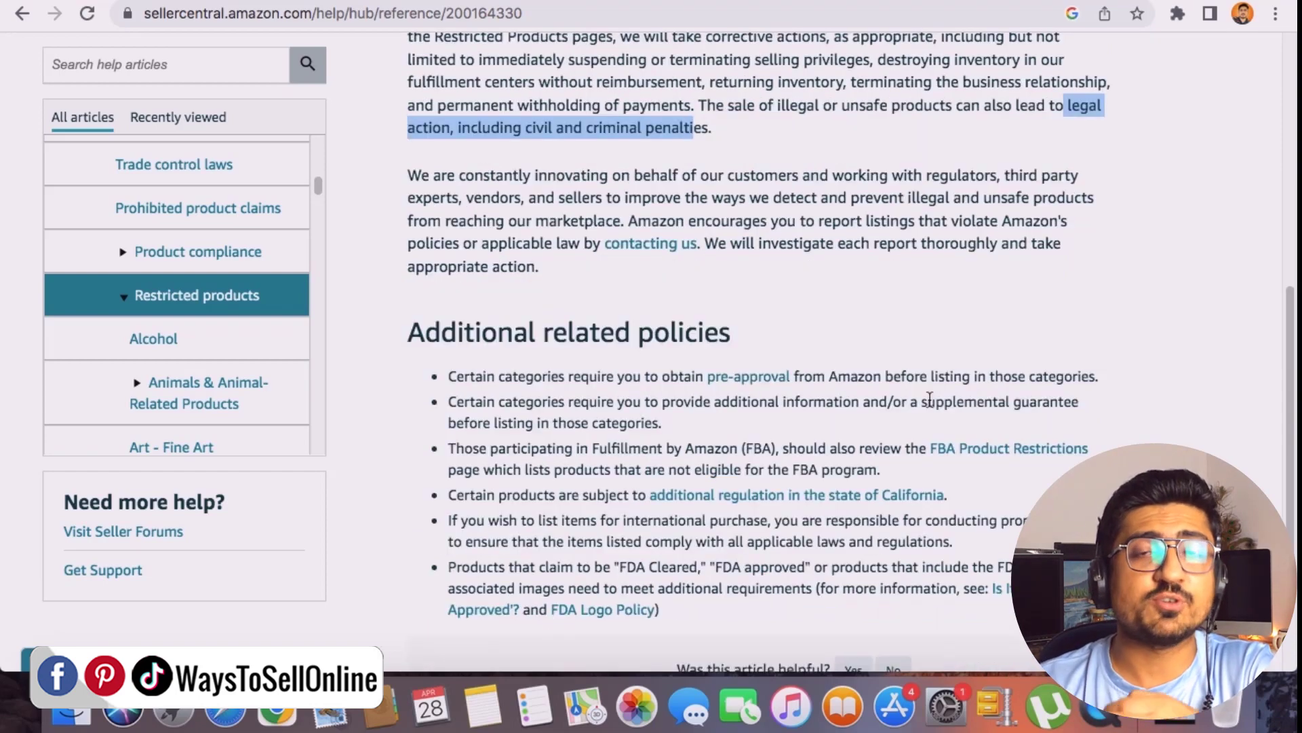
{"action": "scroll", "coordinate": [929, 398], "scroll_direction": "up", "scroll_amount": 3}
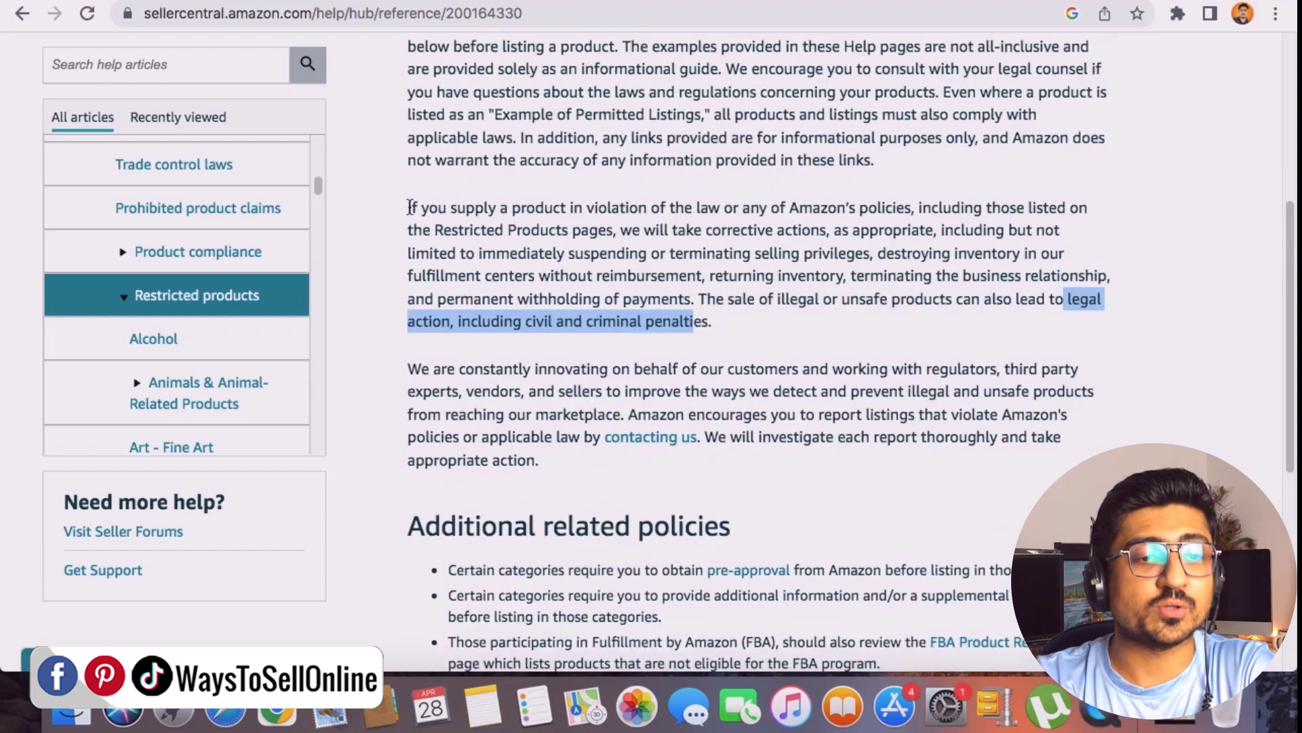
{"action": "left_click_drag", "start_coordinate": [409, 209], "coordinate": [723, 329]}
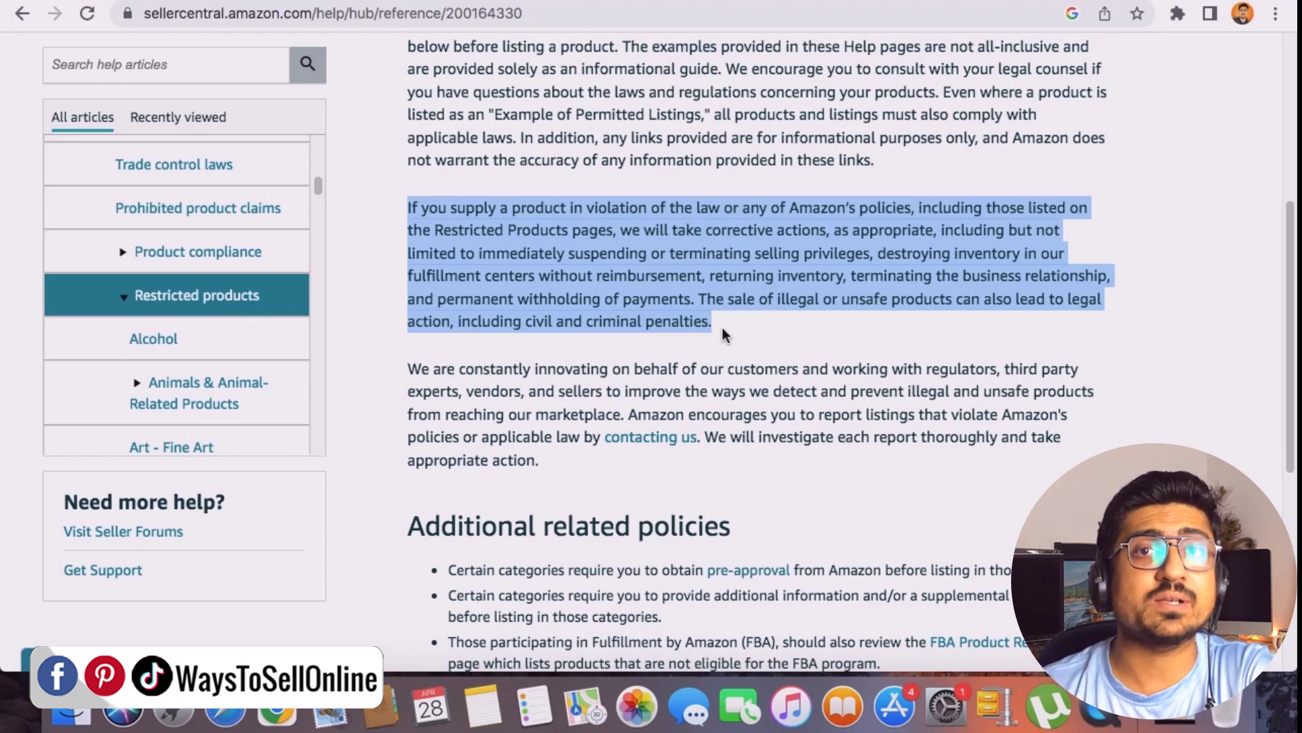
{"action": "left_click", "coordinate": [679, 3]}
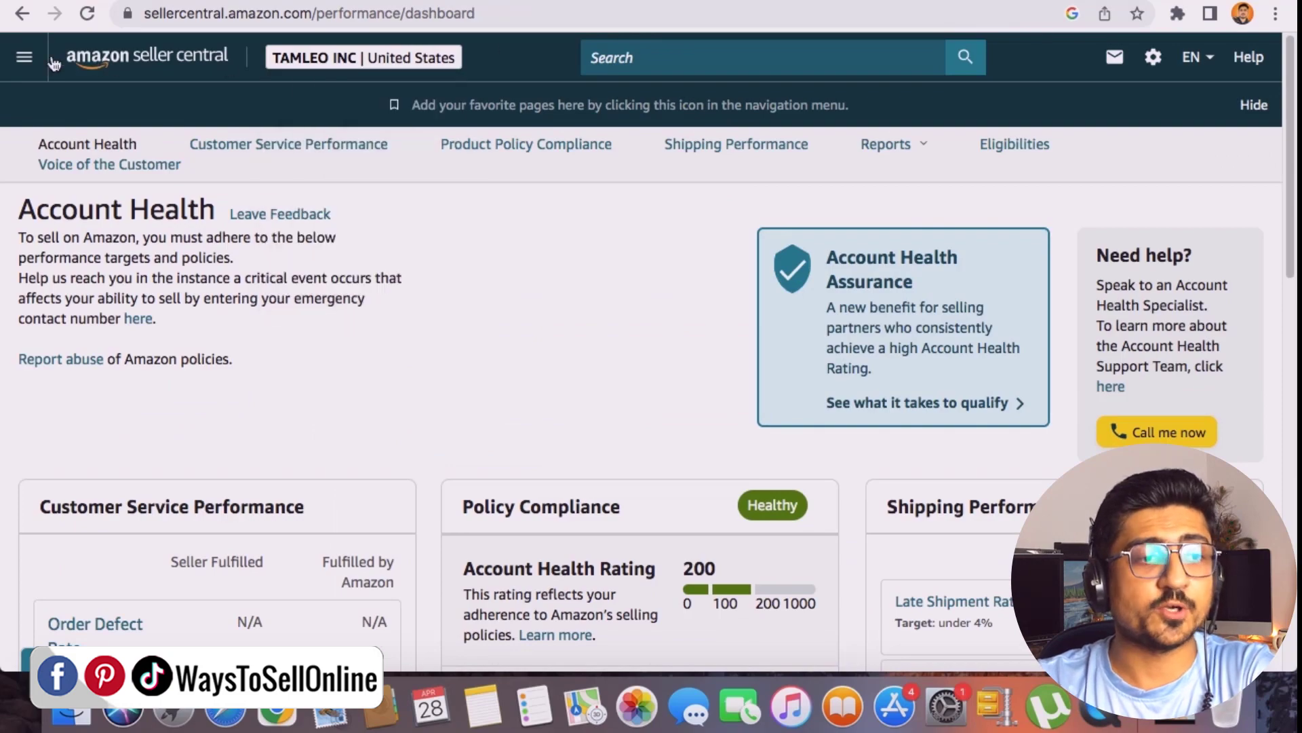
Open Performance Notifications in a new tab from the Performance navigation menu.
{"action": "left_click", "coordinate": [26, 56]}
{"action": "mouse_move", "coordinate": [106, 392]}
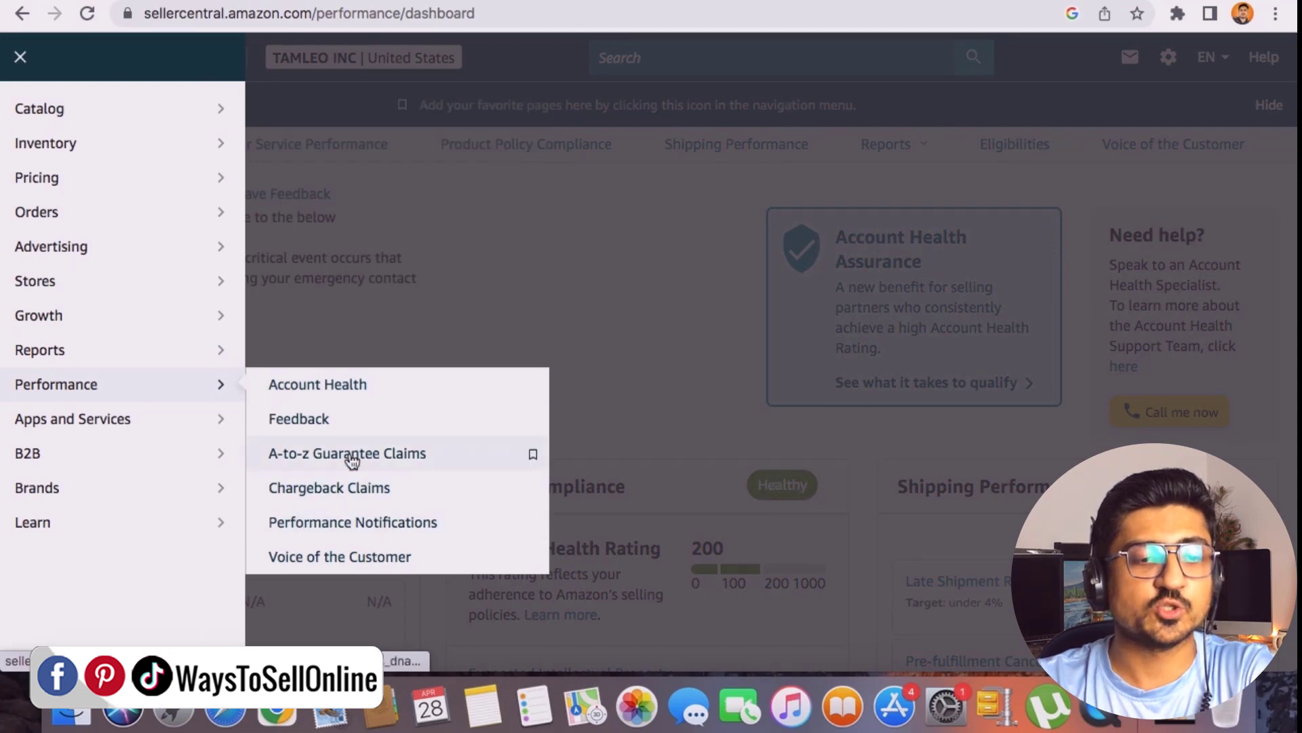
{"action": "right_click", "coordinate": [339, 522]}
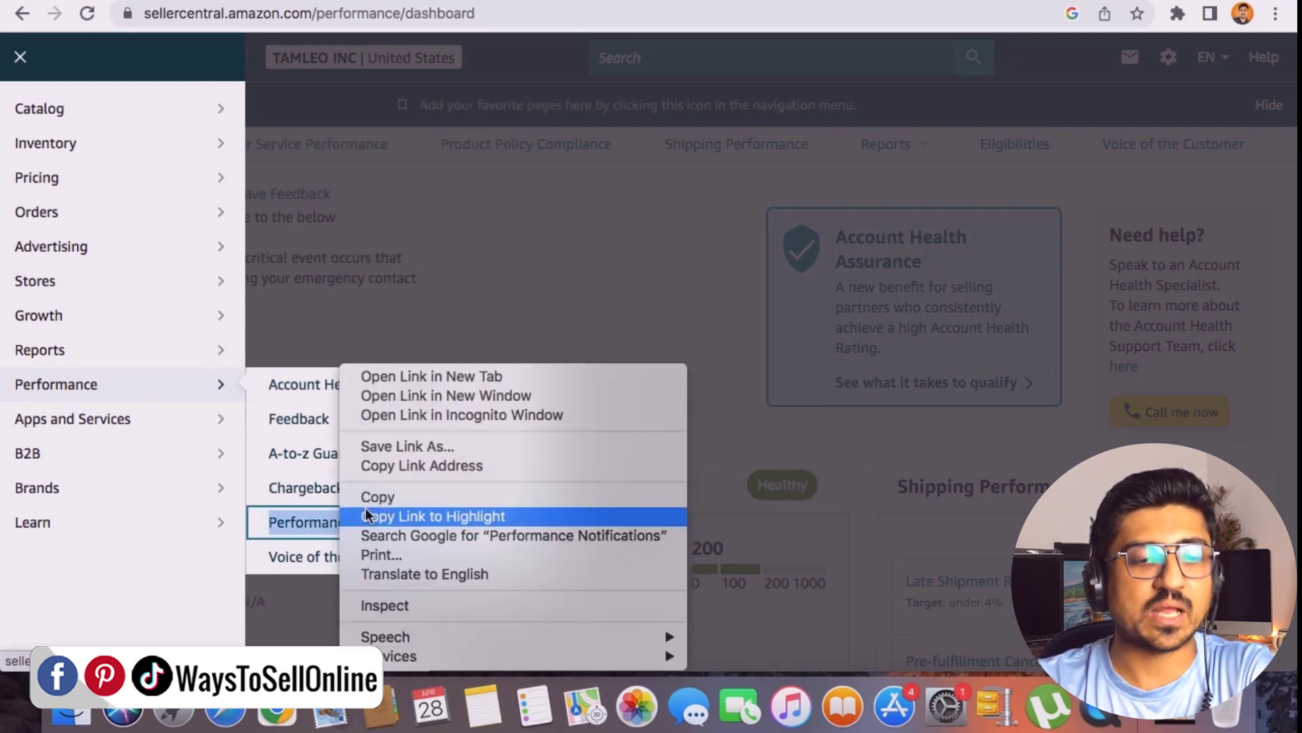
{"action": "left_click", "coordinate": [409, 377]}
{"action": "left_click", "coordinate": [585, 205]}
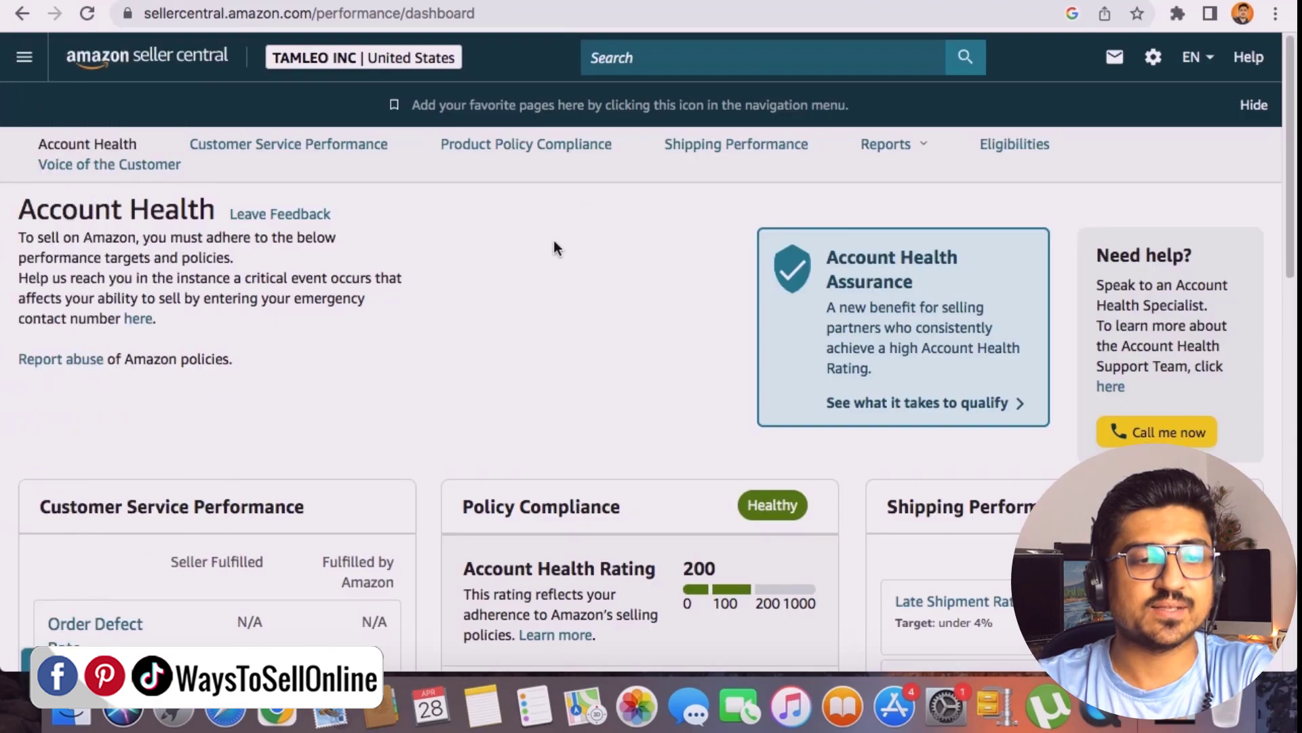
Check the empty Performance Notifications tab, then return to the Account Health tab.
{"action": "triple_click", "coordinate": [42, 214]}
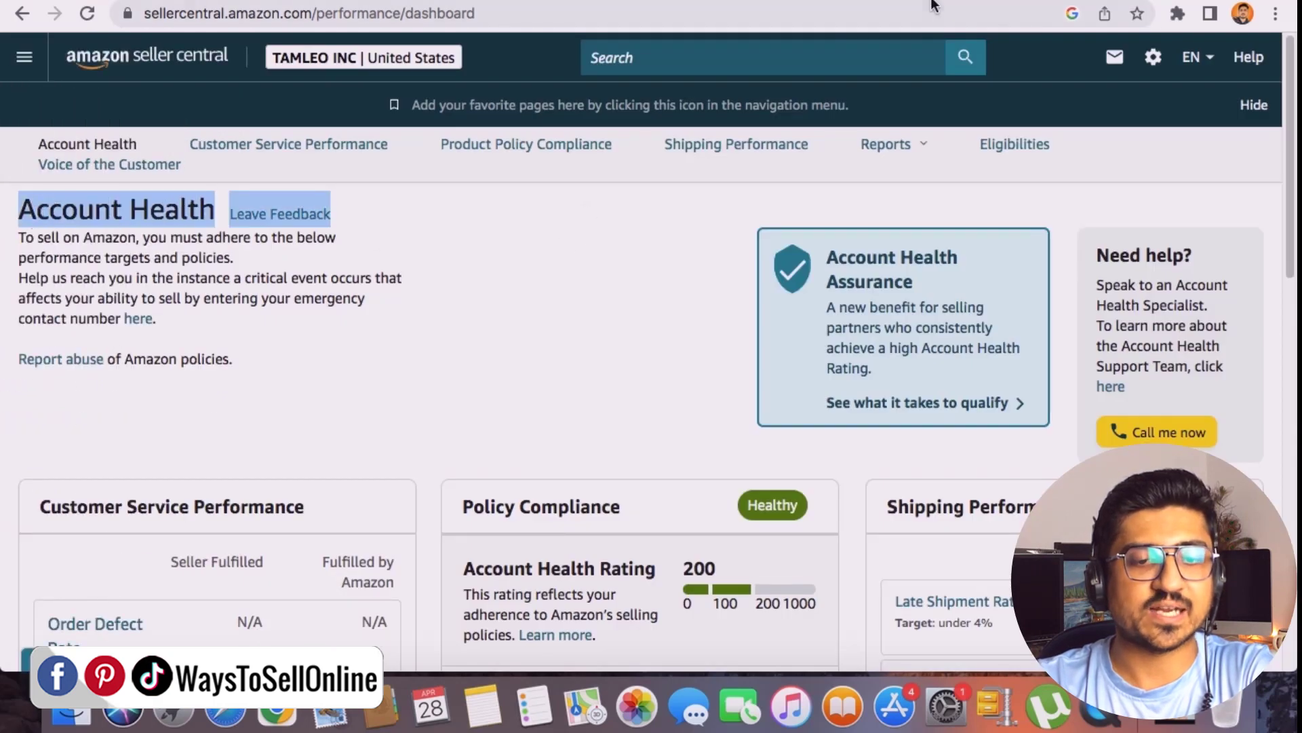
{"action": "key", "text": "ctrl+Tab"}
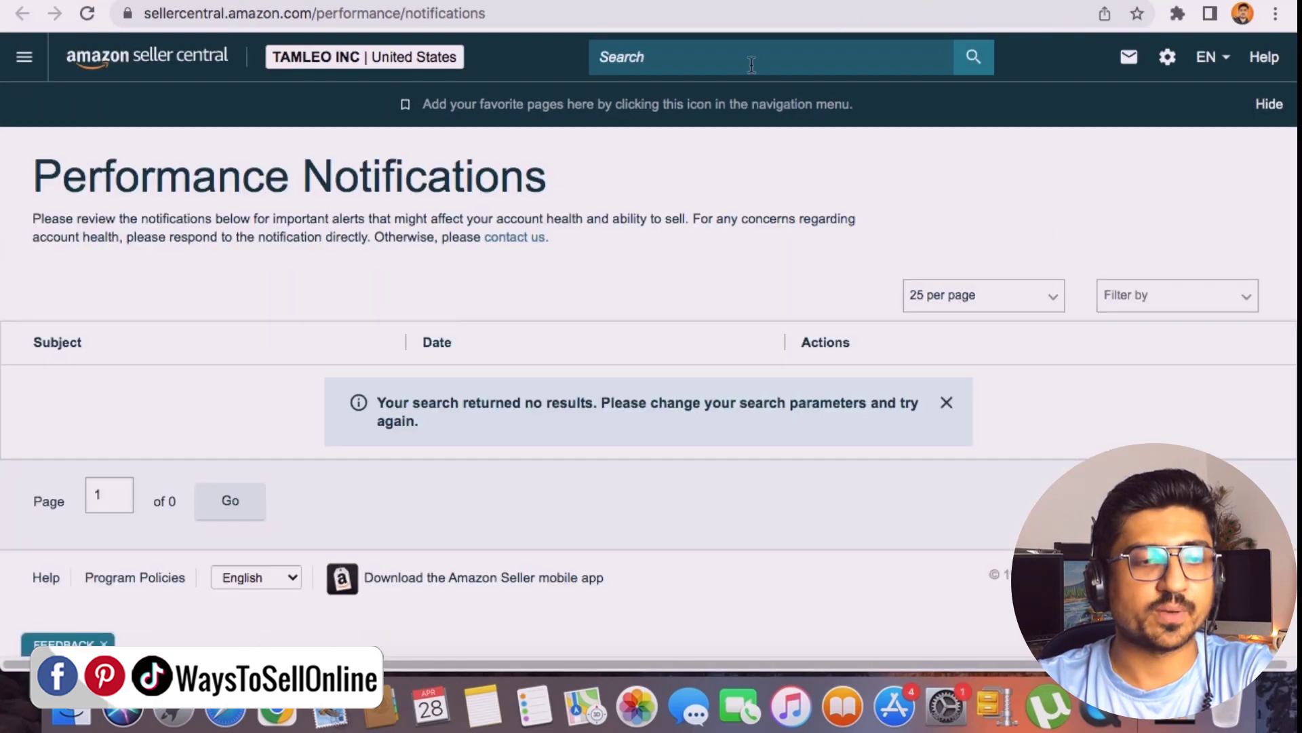
{"action": "double_click", "coordinate": [255, 193]}
{"action": "triple_click", "coordinate": [255, 192]}
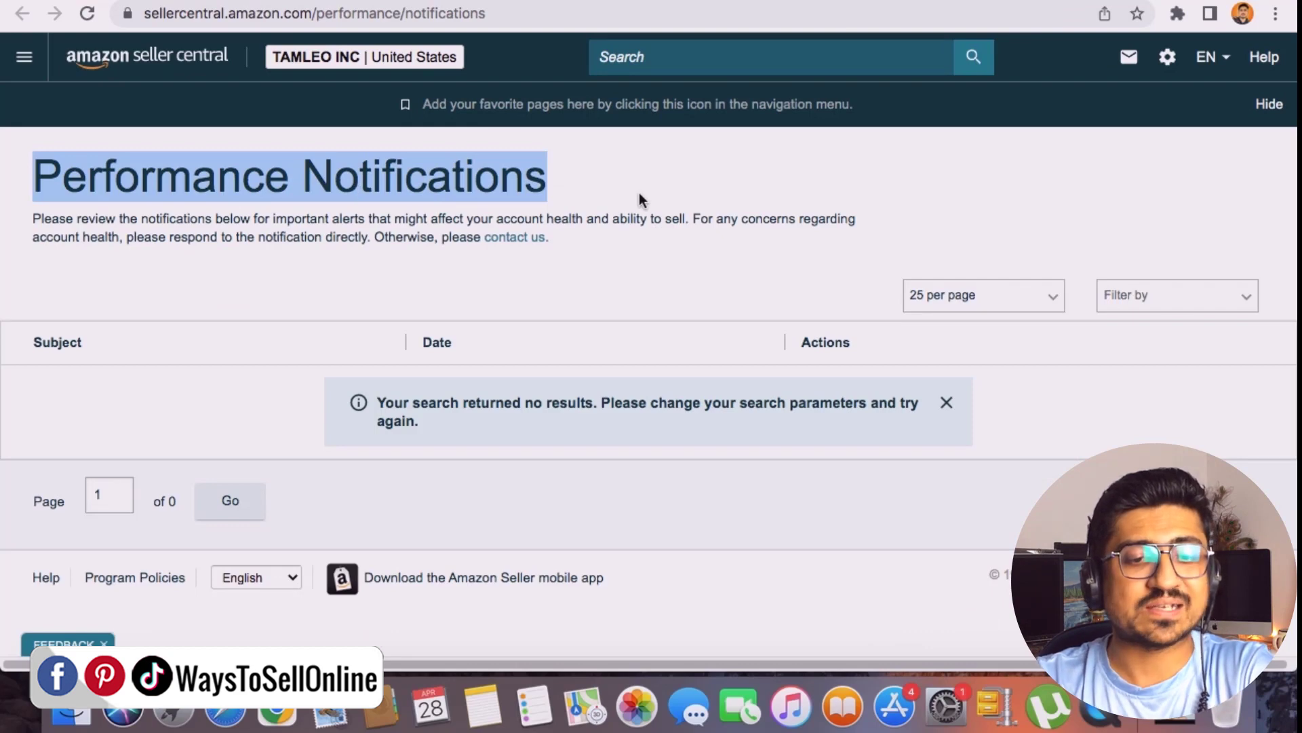
{"action": "key", "text": "ctrl+shift+Tab"}
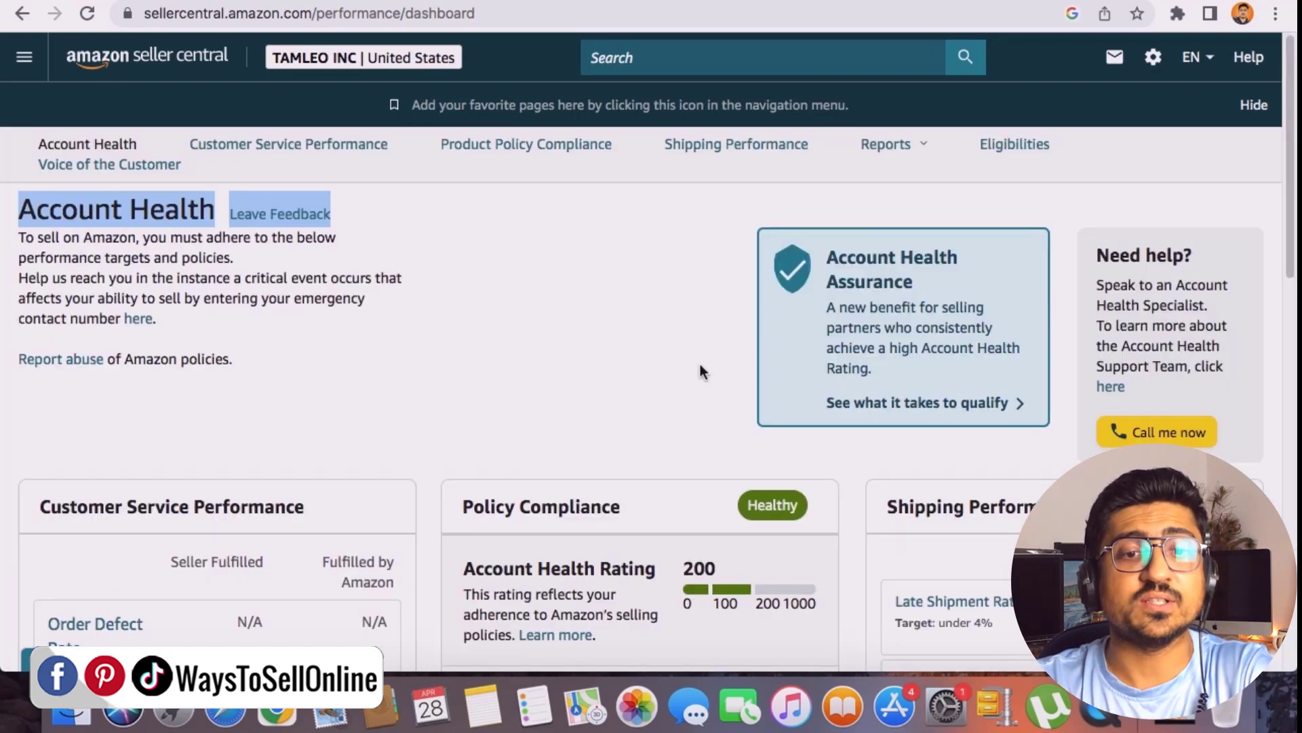
Go through the Policy Compliance list, confirming Product Authenticity complaints and every other violation are 0.
{"action": "scroll", "coordinate": [772, 440], "scroll_direction": "down", "scroll_amount": 8}
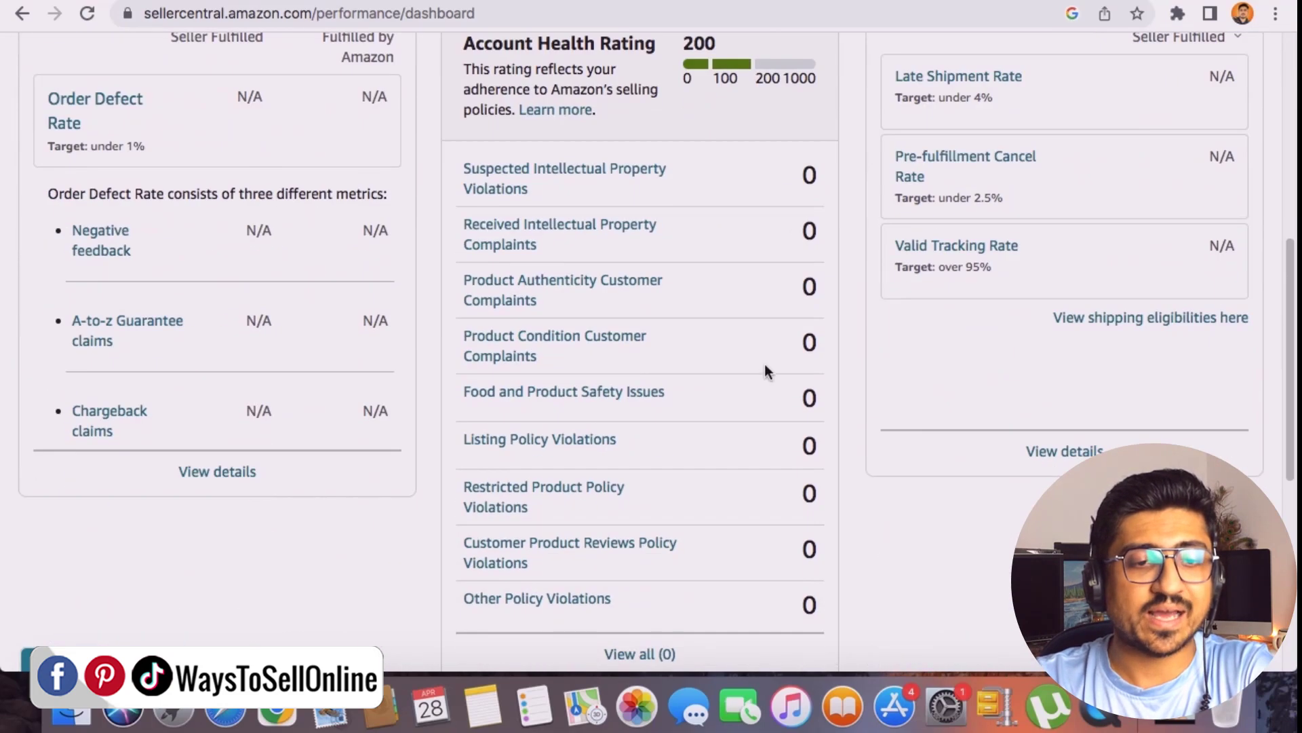
{"action": "double_click", "coordinate": [802, 287]}
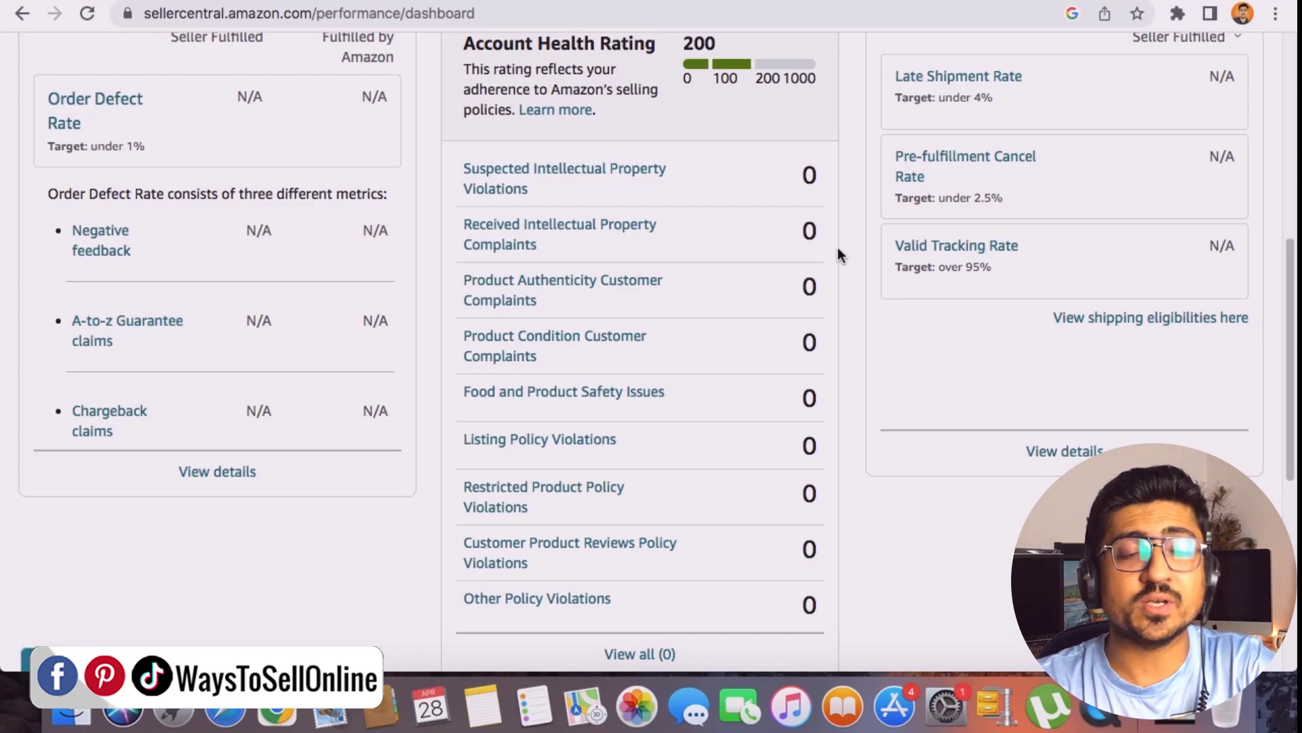
{"action": "scroll", "coordinate": [837, 247], "scroll_direction": "up", "scroll_amount": 8}
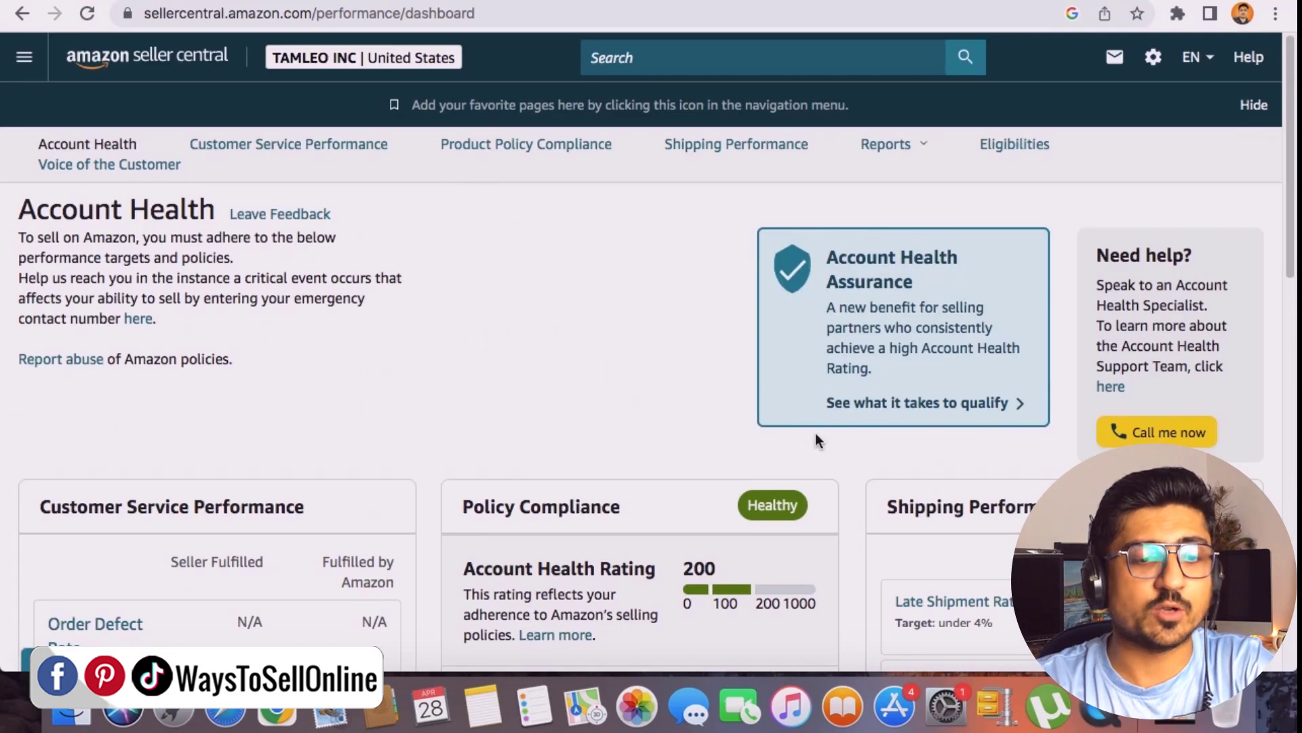
{"action": "scroll", "coordinate": [815, 440], "scroll_direction": "down", "scroll_amount": 5}
{"action": "triple_click", "coordinate": [518, 109]}
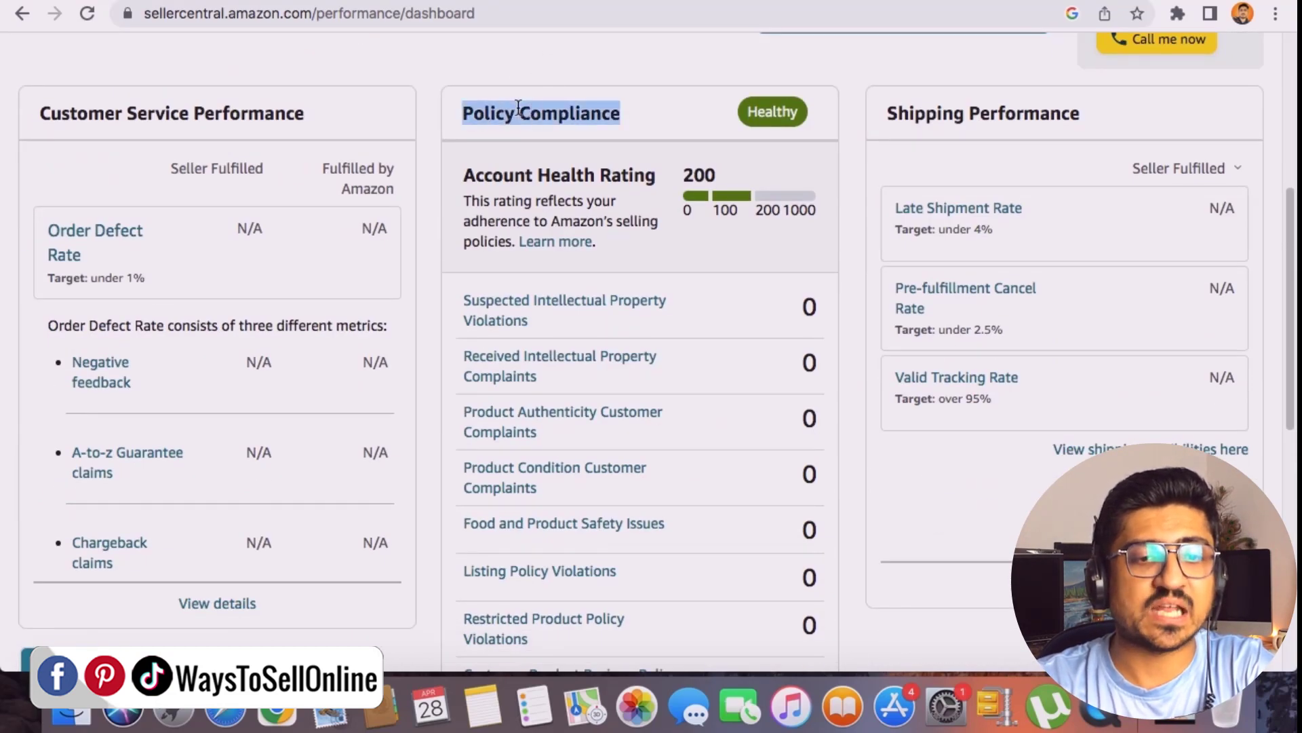
{"action": "scroll", "coordinate": [704, 352], "scroll_direction": "down", "scroll_amount": 2}
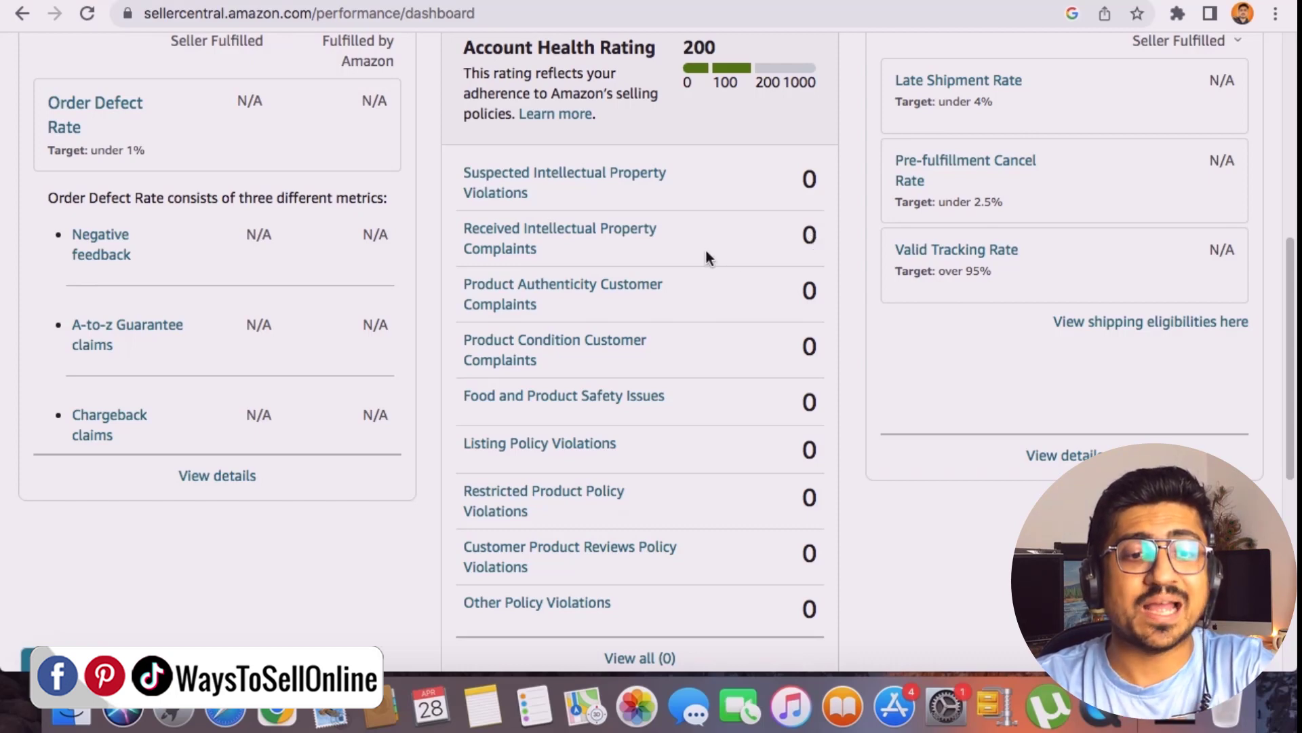
{"action": "scroll", "coordinate": [819, 303], "scroll_direction": "down", "scroll_amount": 1}
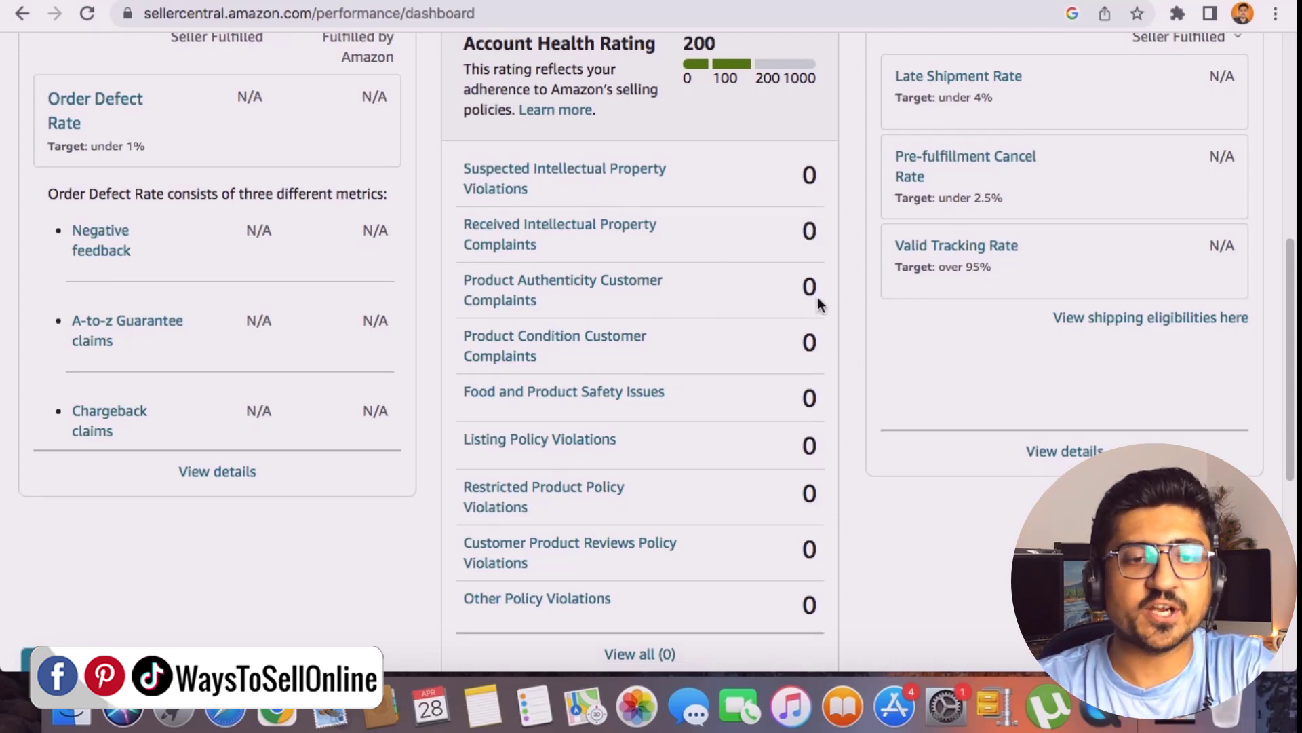
{"action": "scroll", "coordinate": [819, 304], "scroll_direction": "up", "scroll_amount": 4}
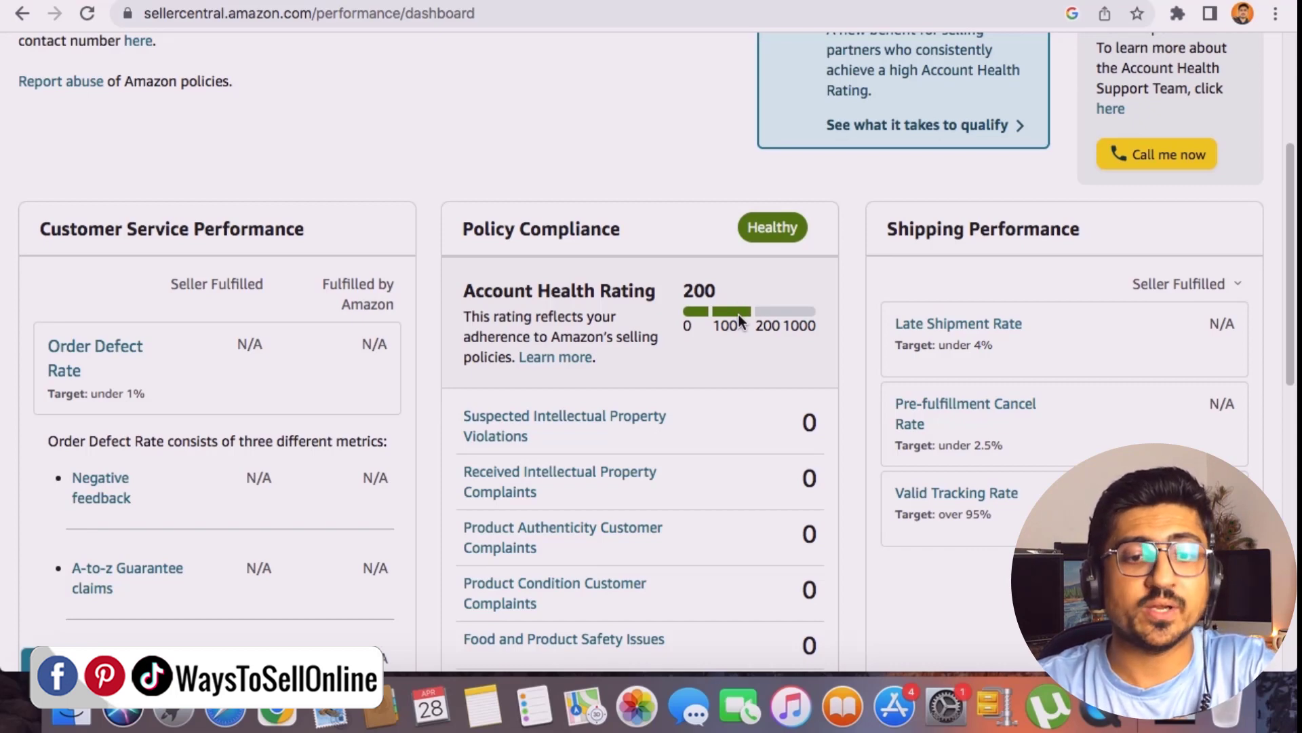
{"action": "scroll", "coordinate": [763, 478], "scroll_direction": "down", "scroll_amount": 5}
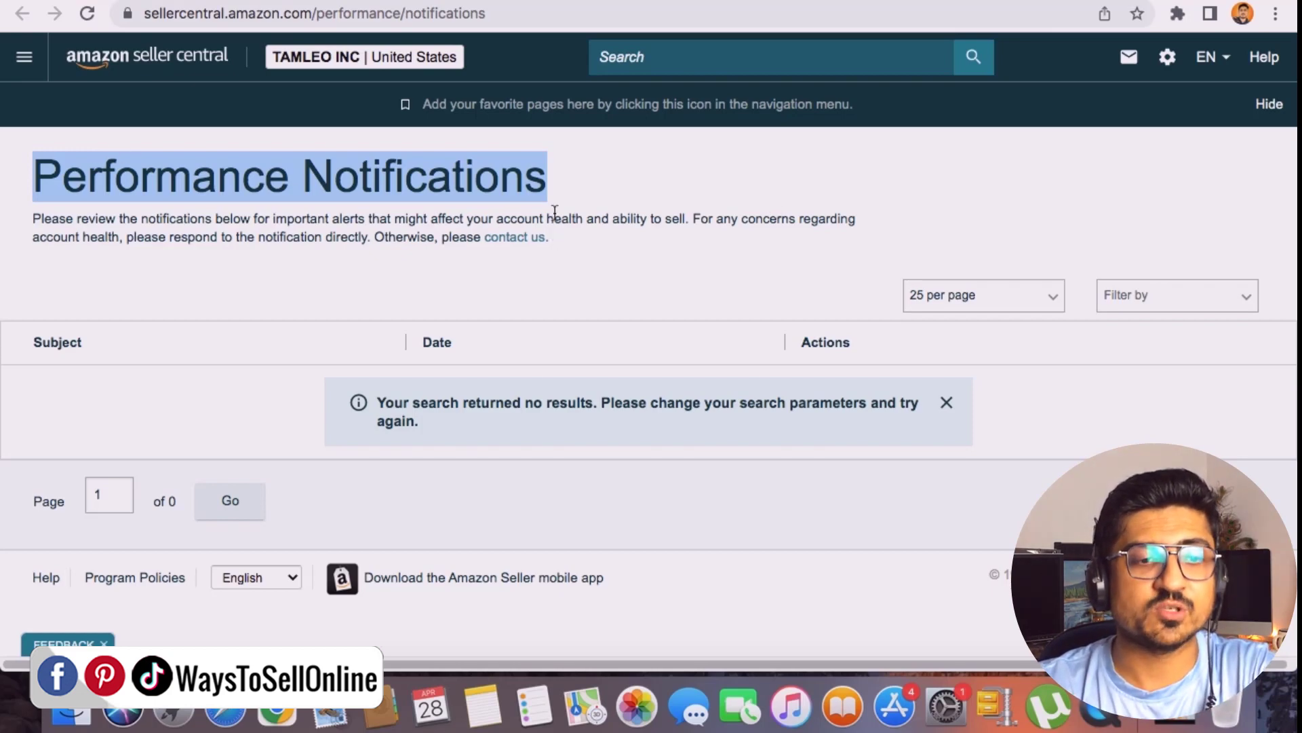
Follow the Food and Product Safety Issues count of 0 to Performance Notifications, which shows no results.
{"action": "left_click", "coordinate": [285, 422]}
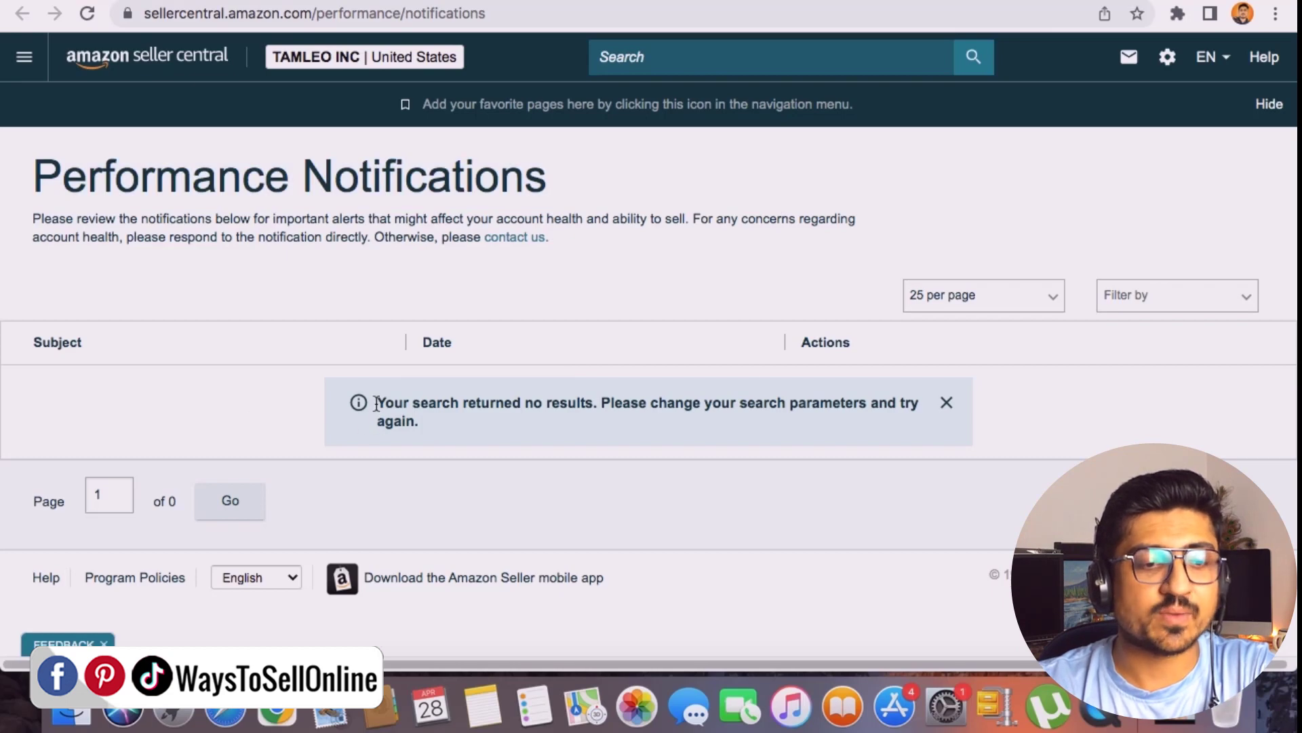
{"action": "left_click_drag", "start_coordinate": [377, 403], "coordinate": [429, 427]}
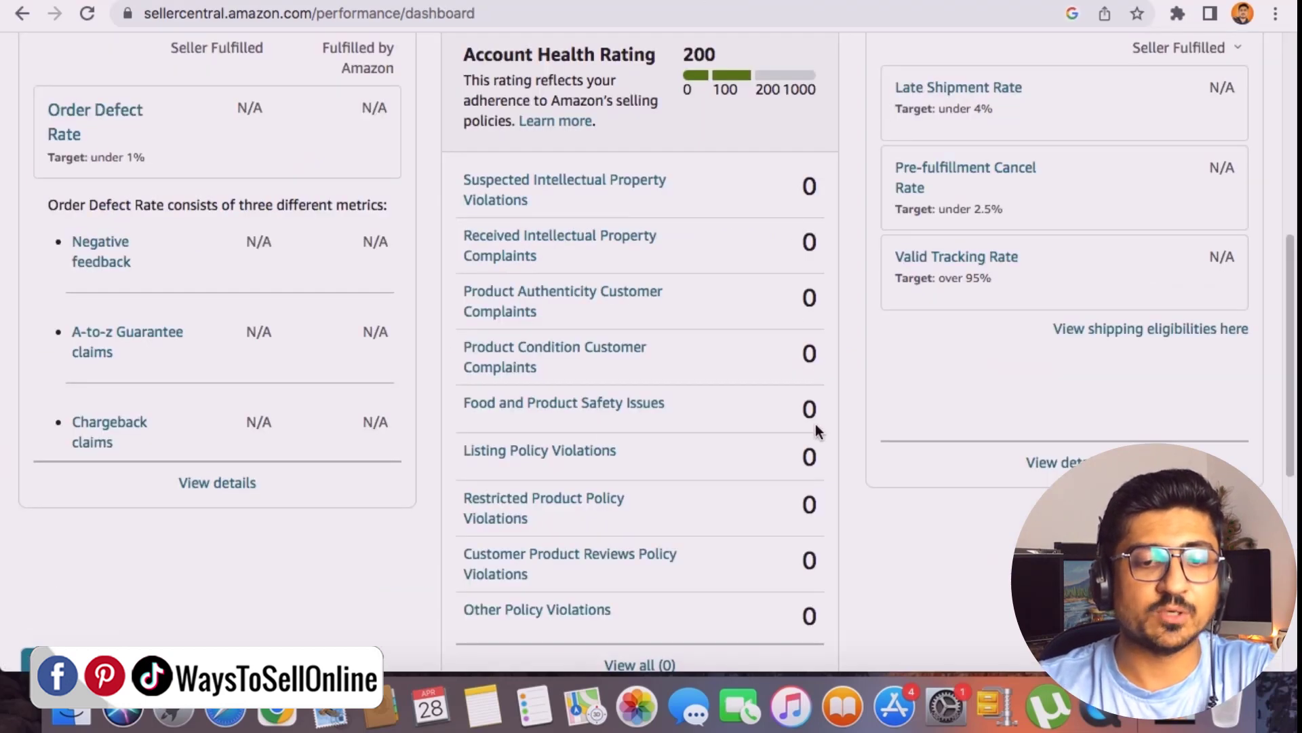
{"action": "double_click", "coordinate": [810, 410]}
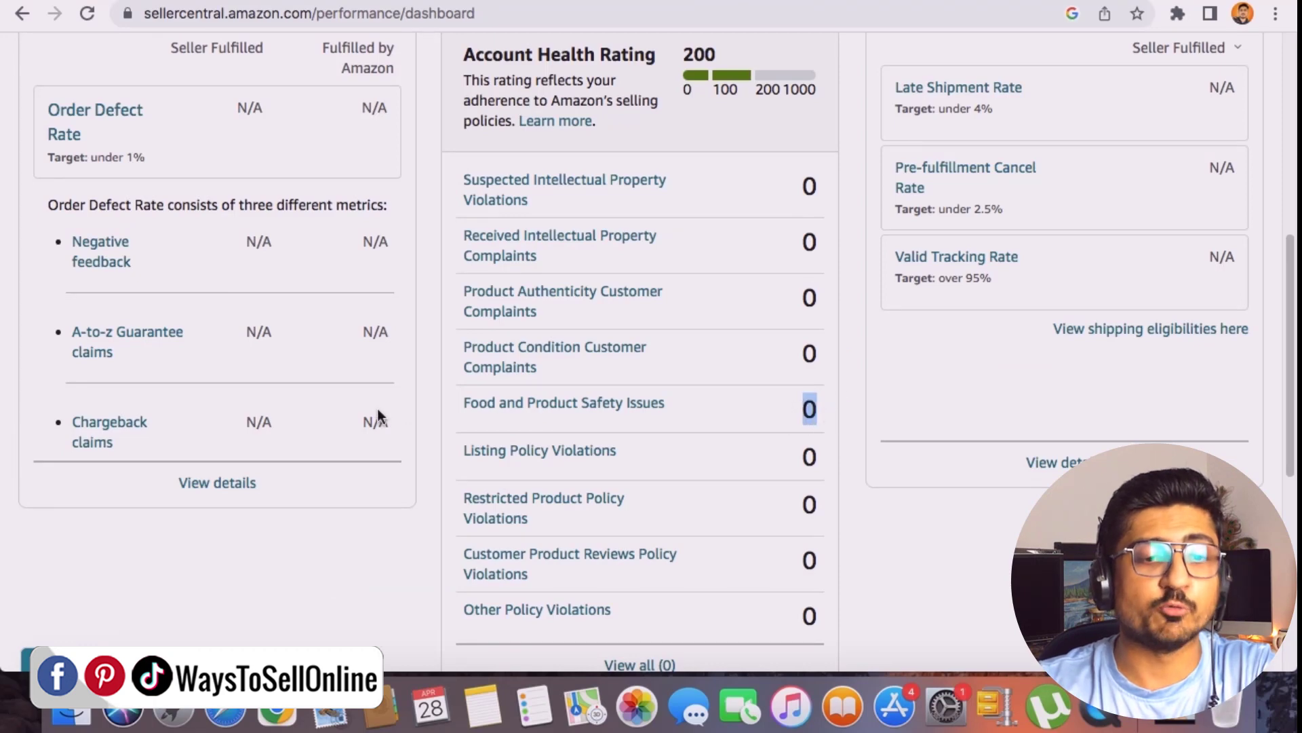
{"action": "left_click", "coordinate": [552, 410]}
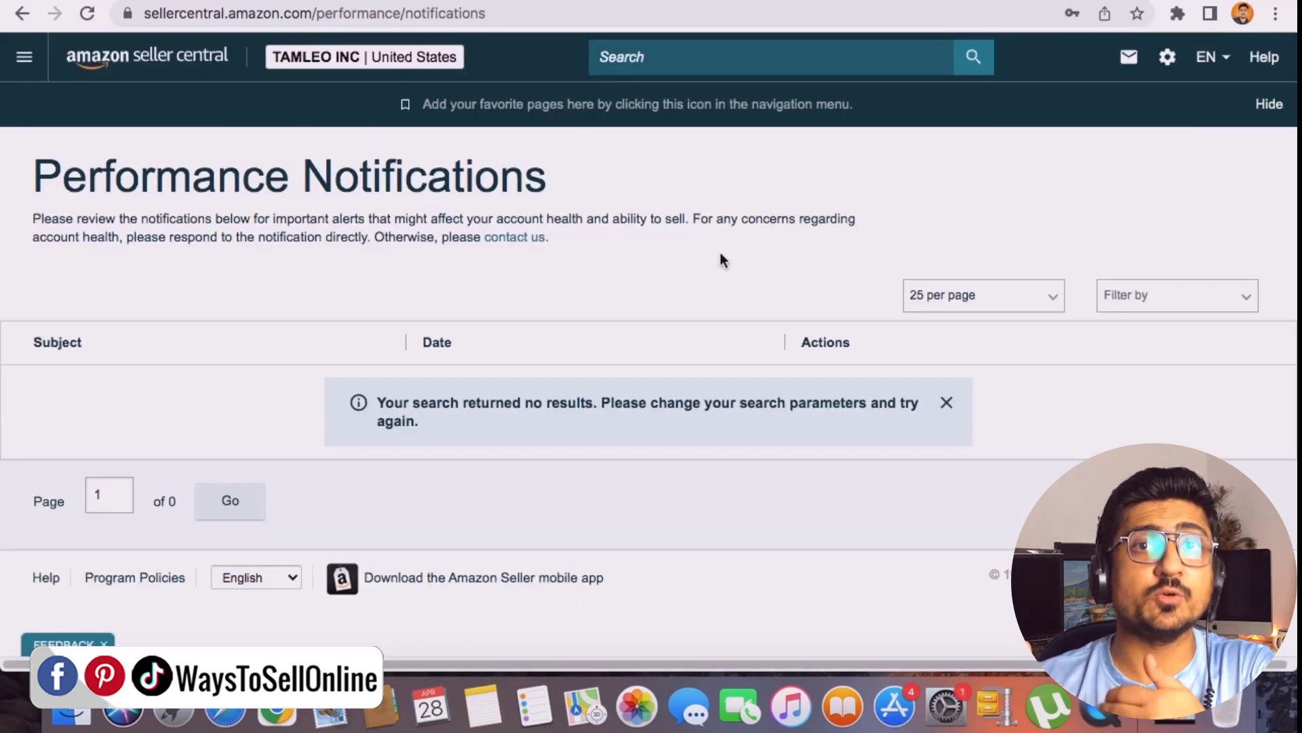